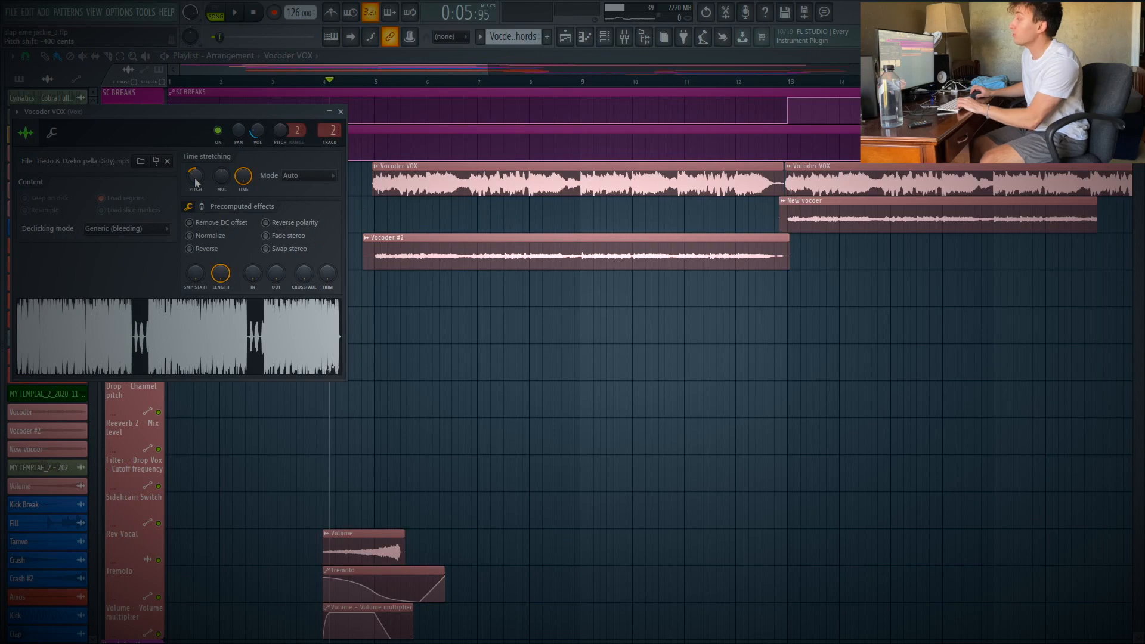
# Close the Vocoder VOX channel settings, solo the Vocoder track and play it back from just before bar 5
pyautogui.press('Escape')
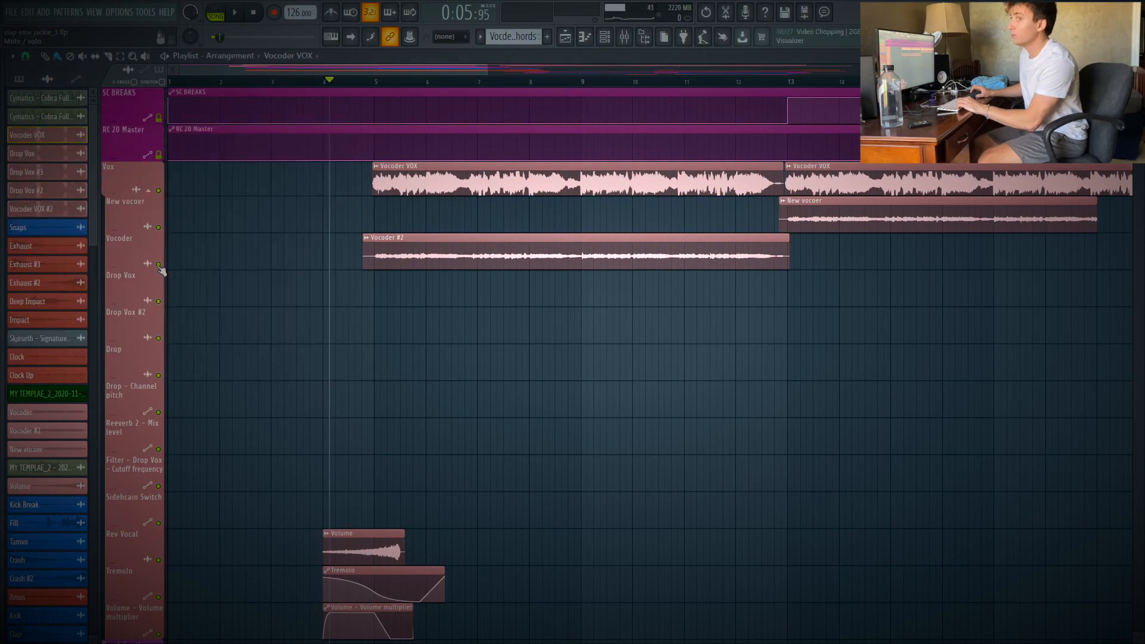
pyautogui.keyDown('ctrl'); pyautogui.click(158, 265); pyautogui.keyUp('ctrl')
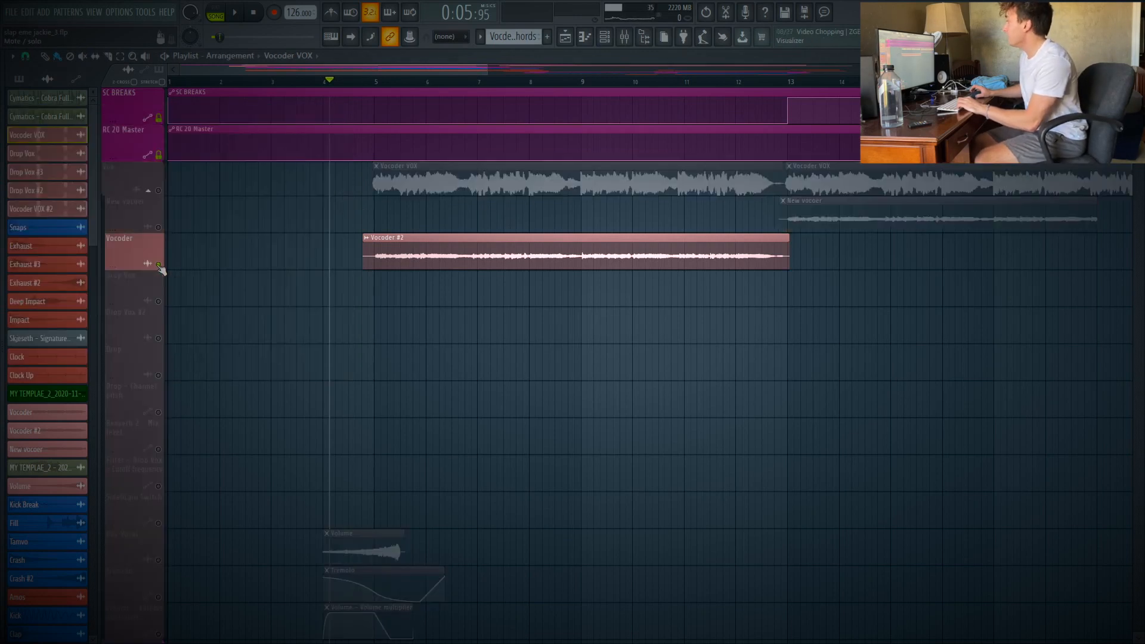
pyautogui.click(368, 84)
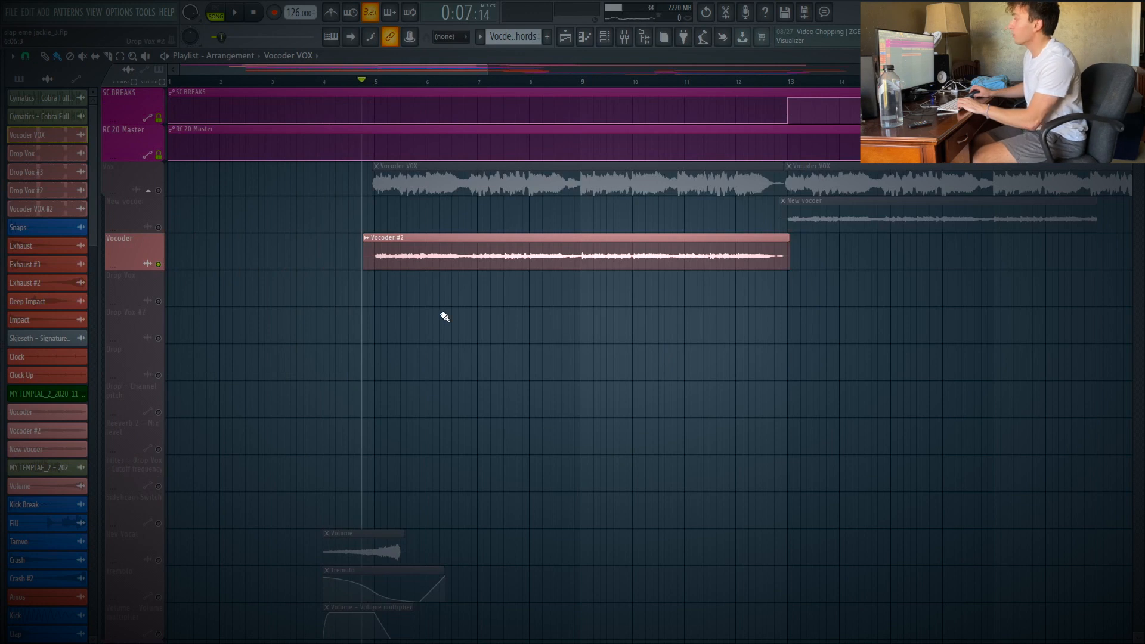
pyautogui.press('space')
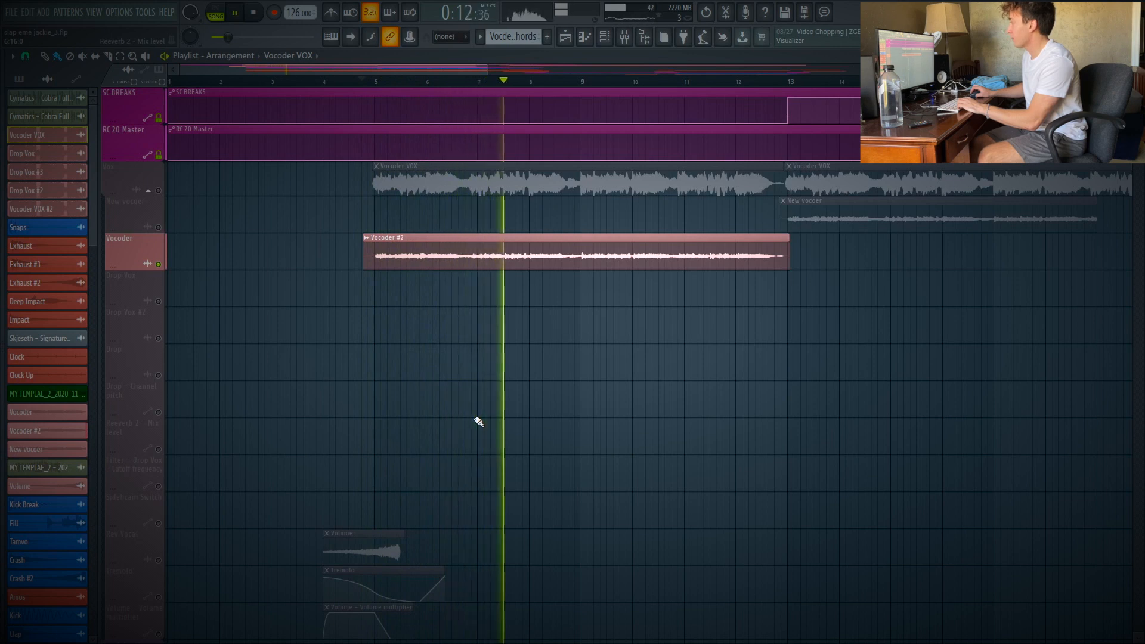
pyautogui.press('space')
# Place the Vocder Chords pattern at bar 5 on the Drop Vox track and leave only the Vox and Drop Vox tracks enabled
pyautogui.press('F9')
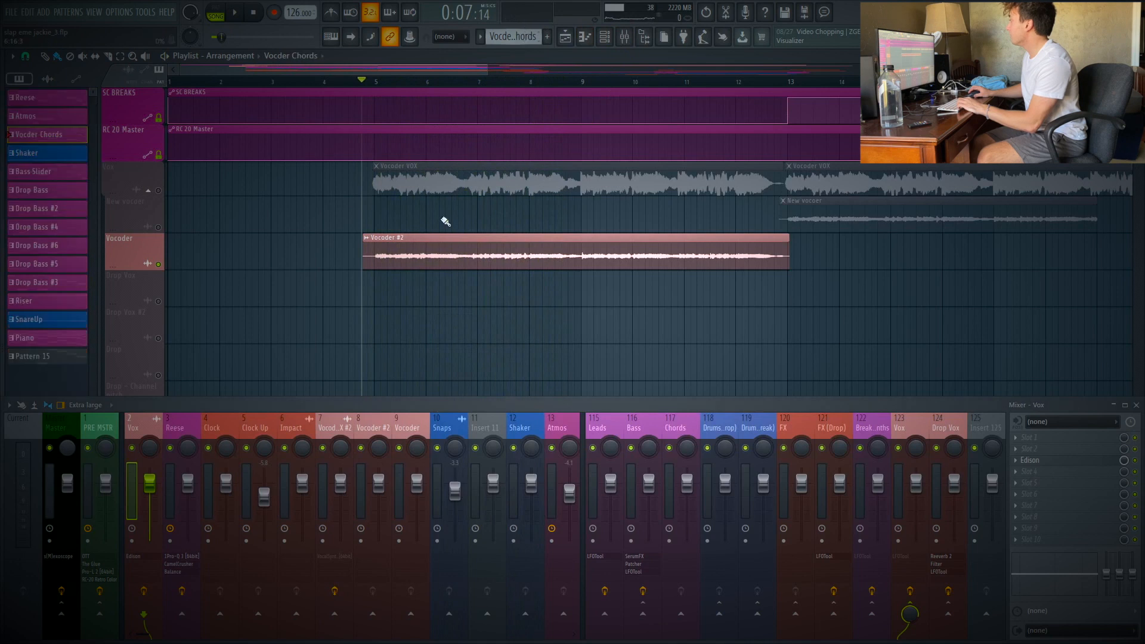
pyautogui.click(380, 306)
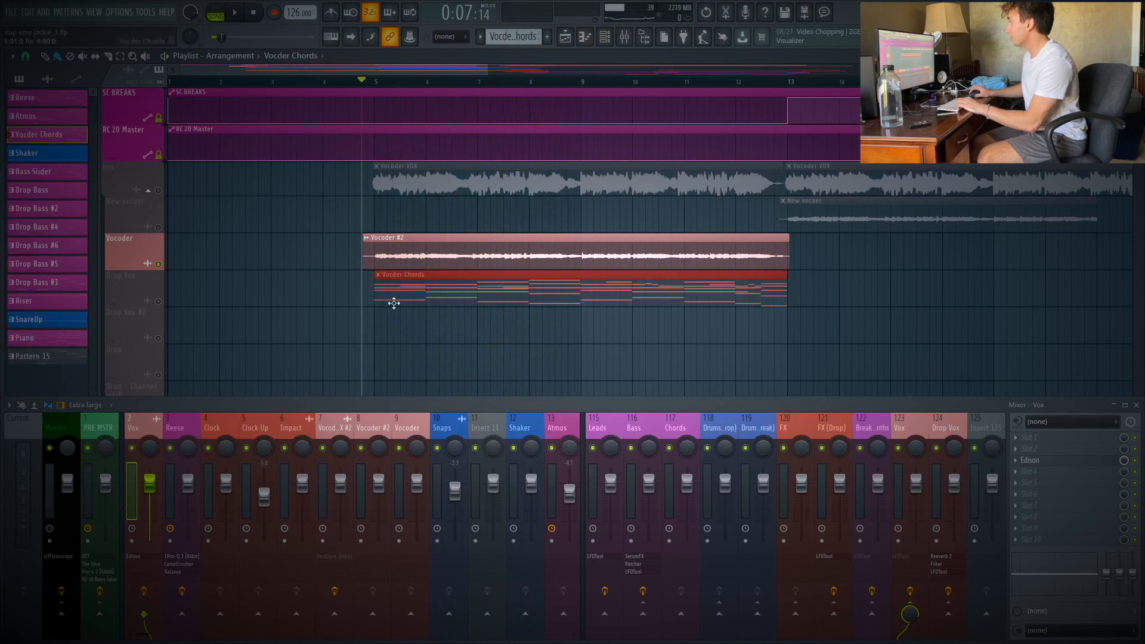
pyautogui.rightClick(158, 301)
pyautogui.click(160, 263)
pyautogui.click(160, 264)
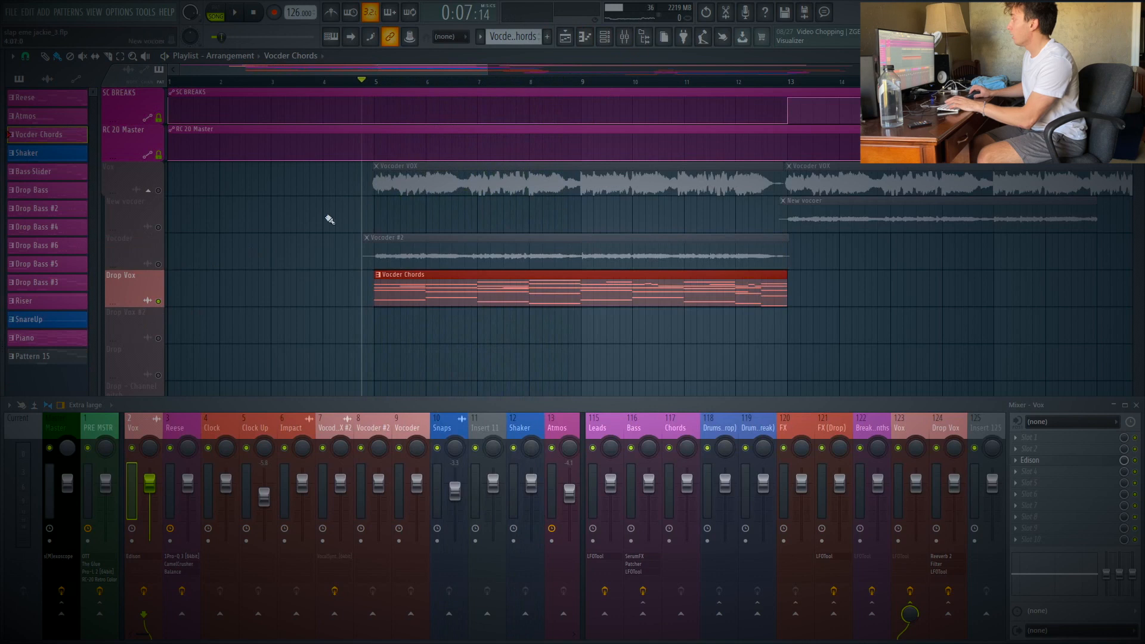
pyautogui.click(158, 190)
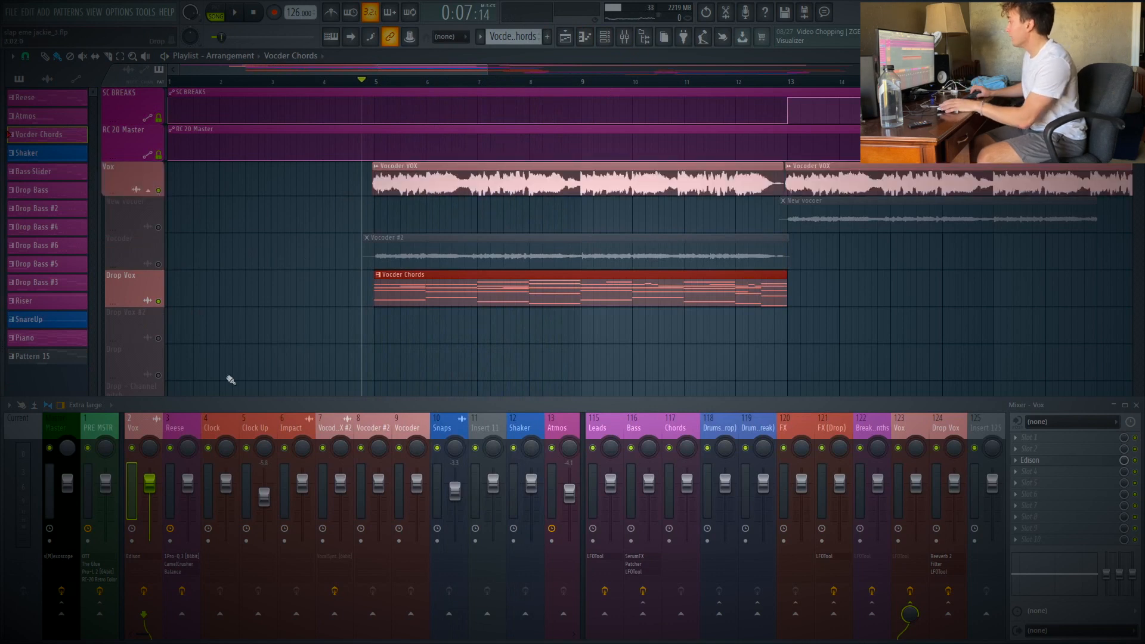
pyautogui.click(340, 428)
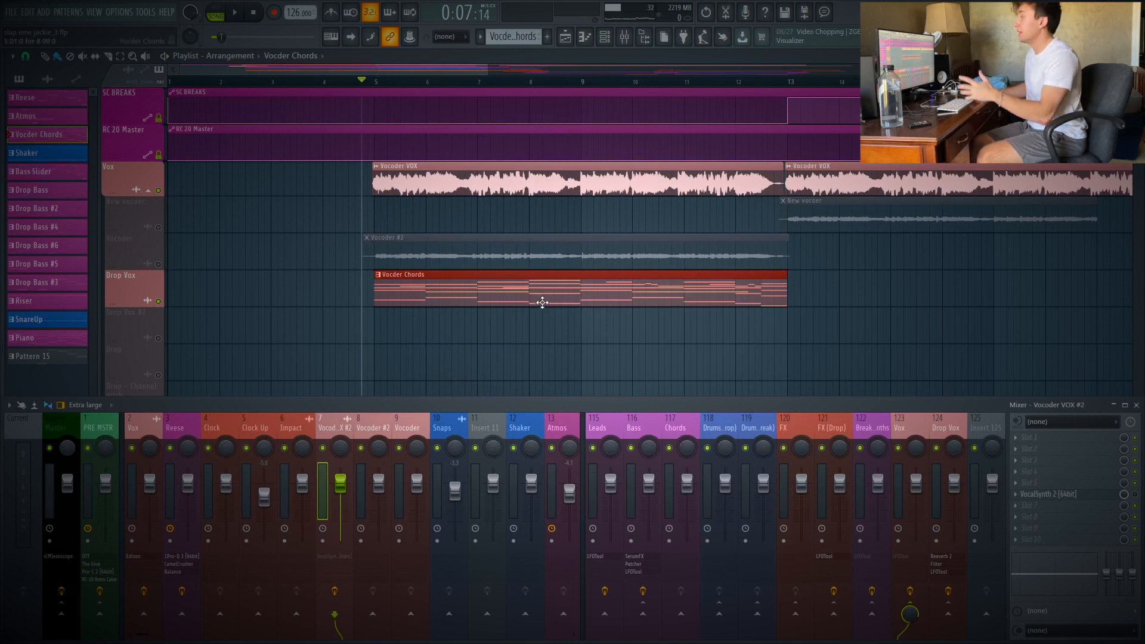
# Isolate the Reese track together with its Pitch Bend automation and play both back
pyautogui.click(169, 273)
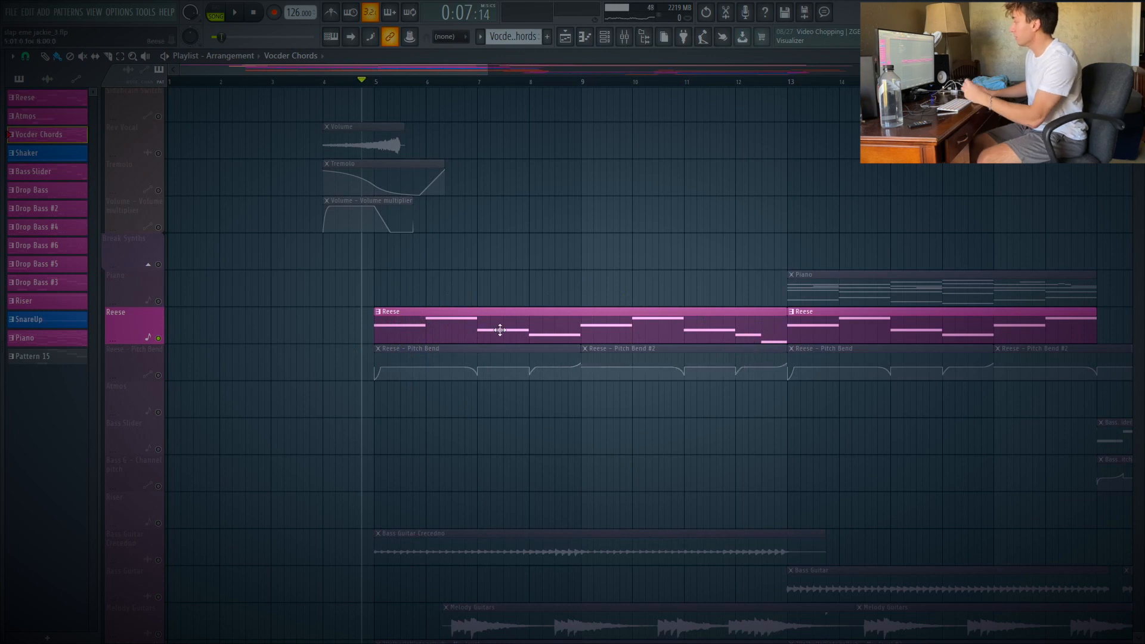
pyautogui.click(159, 375)
pyautogui.press('space')
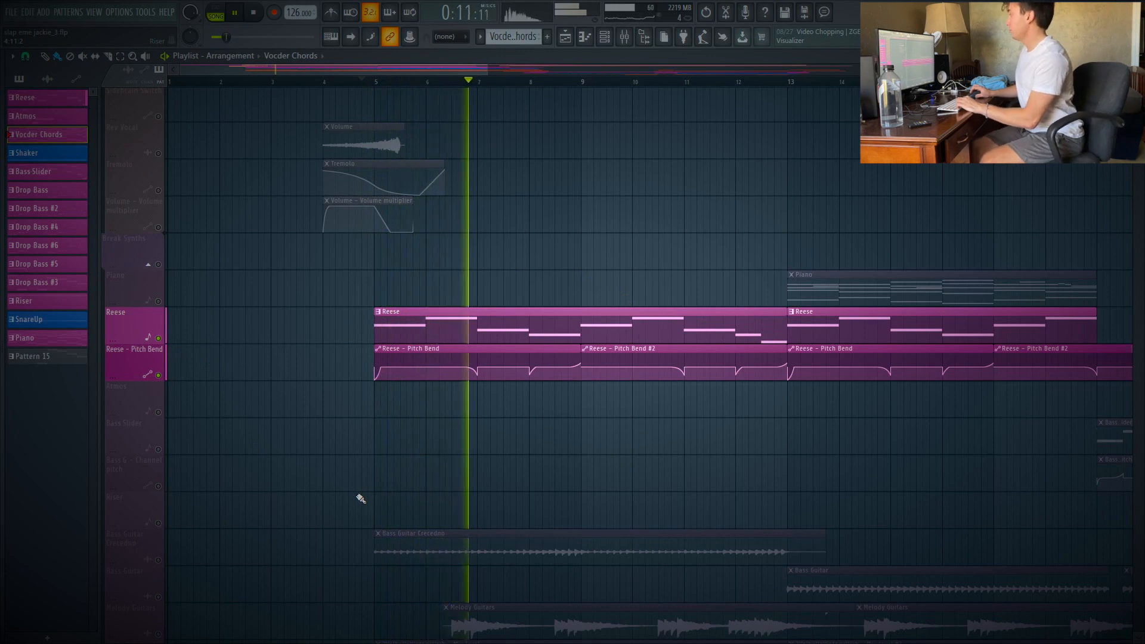
pyautogui.press('space')
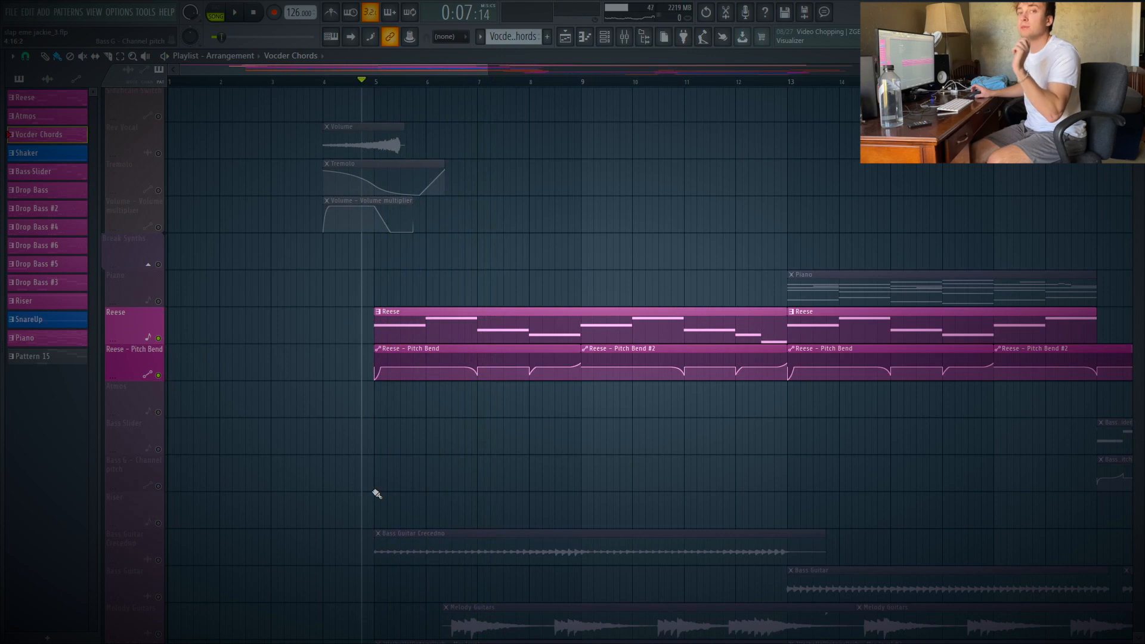
# Solo the Bass Guitar Crecedno track and play it back
pyautogui.scroll(-3, 377, 493)
pyautogui.click(158, 449)
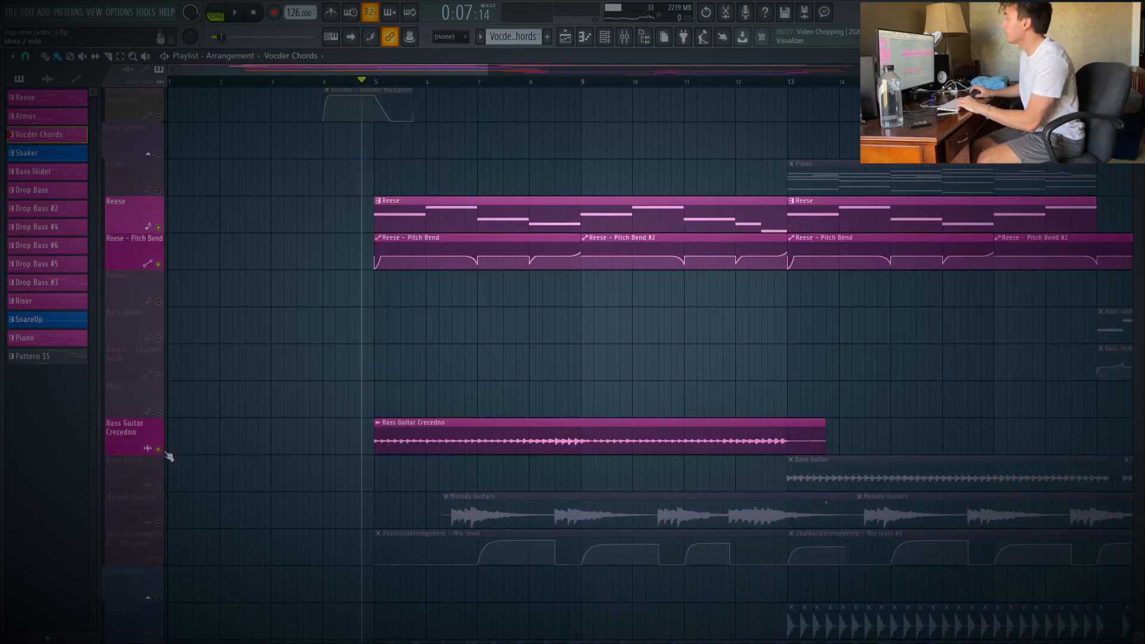
pyautogui.keyDown('ctrl'); pyautogui.click(159, 449); pyautogui.keyUp('ctrl')
pyautogui.press('space')
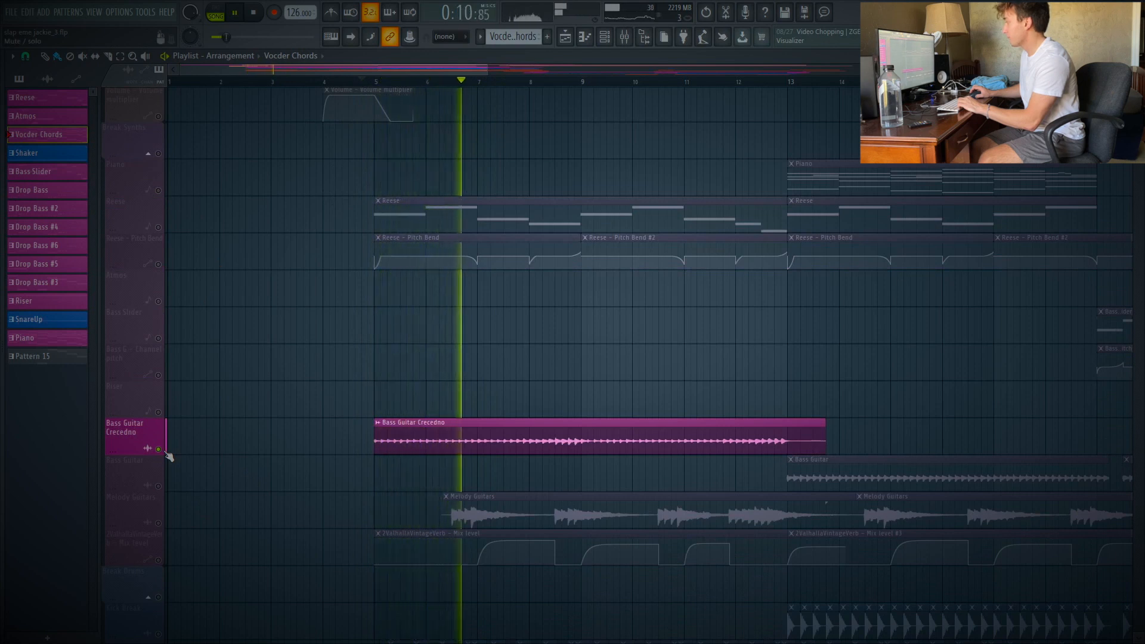
pyautogui.press('space')
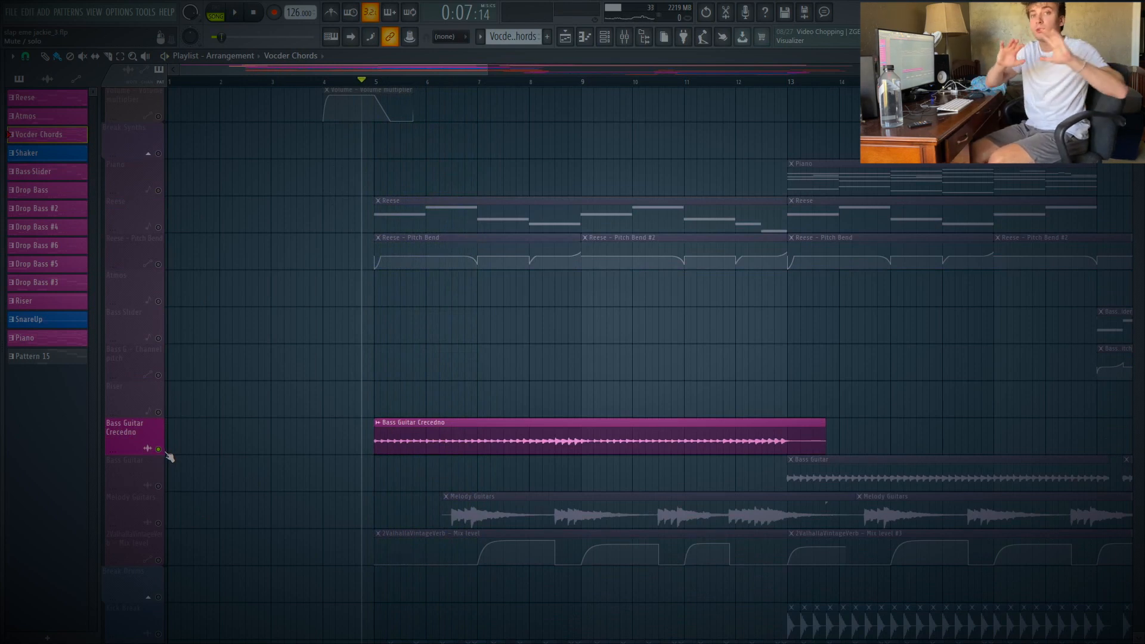
# Play back only the Melody Guitars track with its ValhallaVintageVerb mix level automation, starting from bar 5
pyautogui.scroll(-1, 167, 455)
pyautogui.click(376, 82)
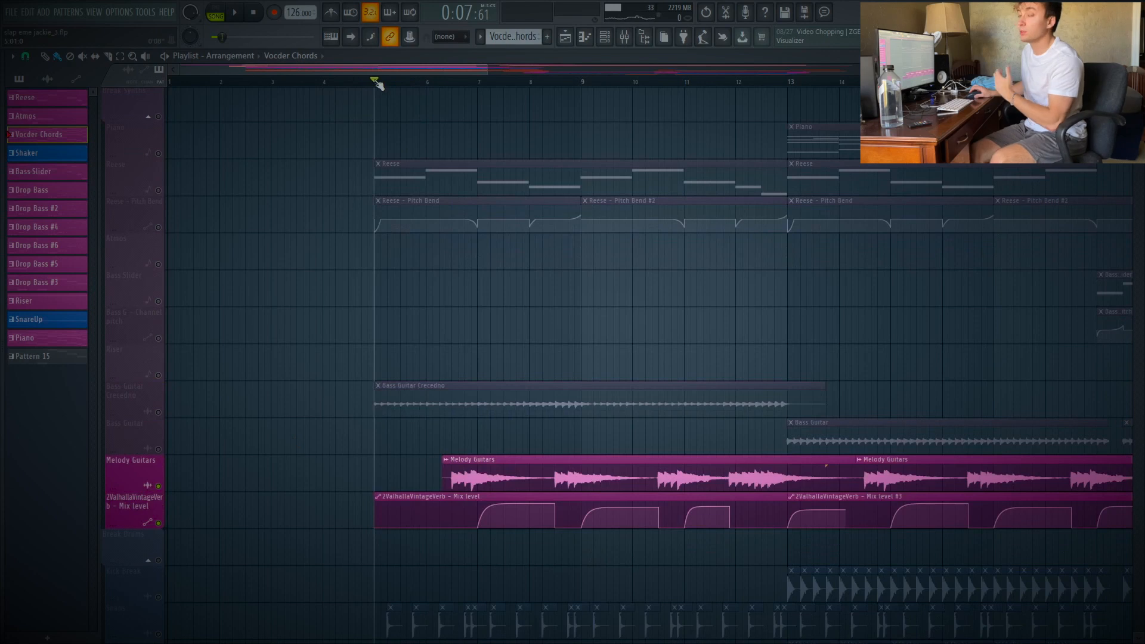
pyautogui.scroll(10, 373, 412)
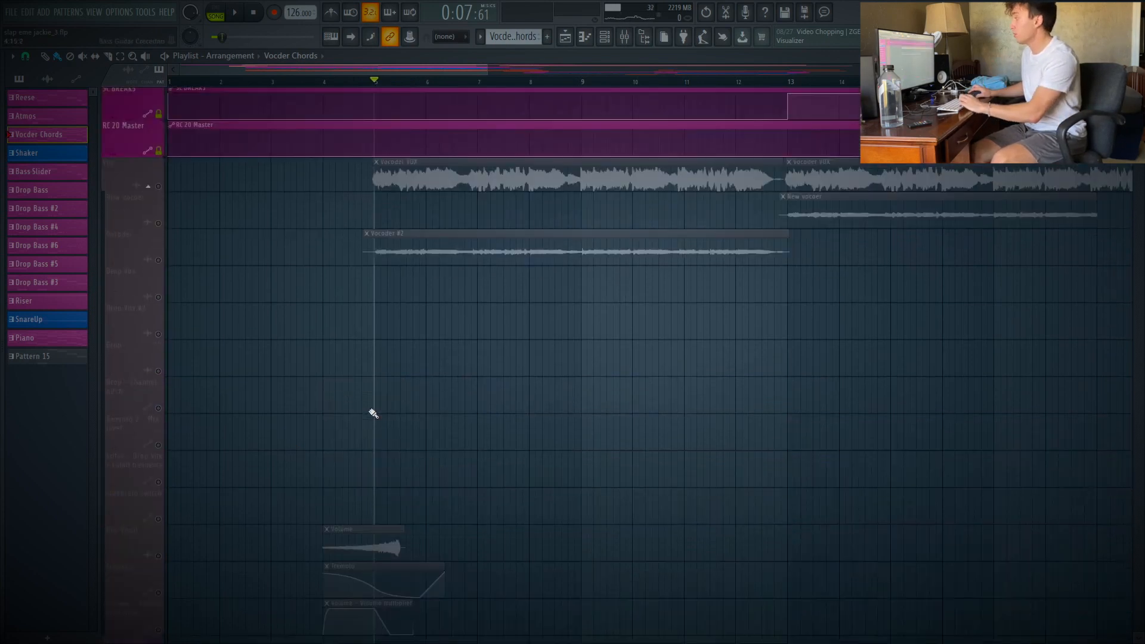
pyautogui.scroll(-10, 373, 411)
pyautogui.press('space')
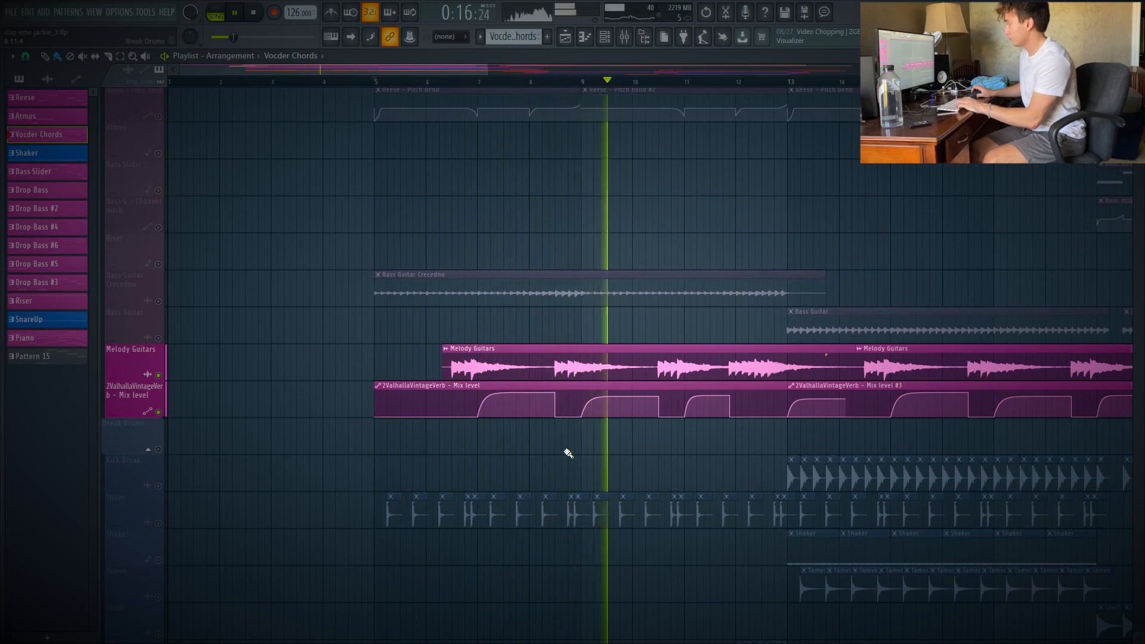
pyautogui.press('space')
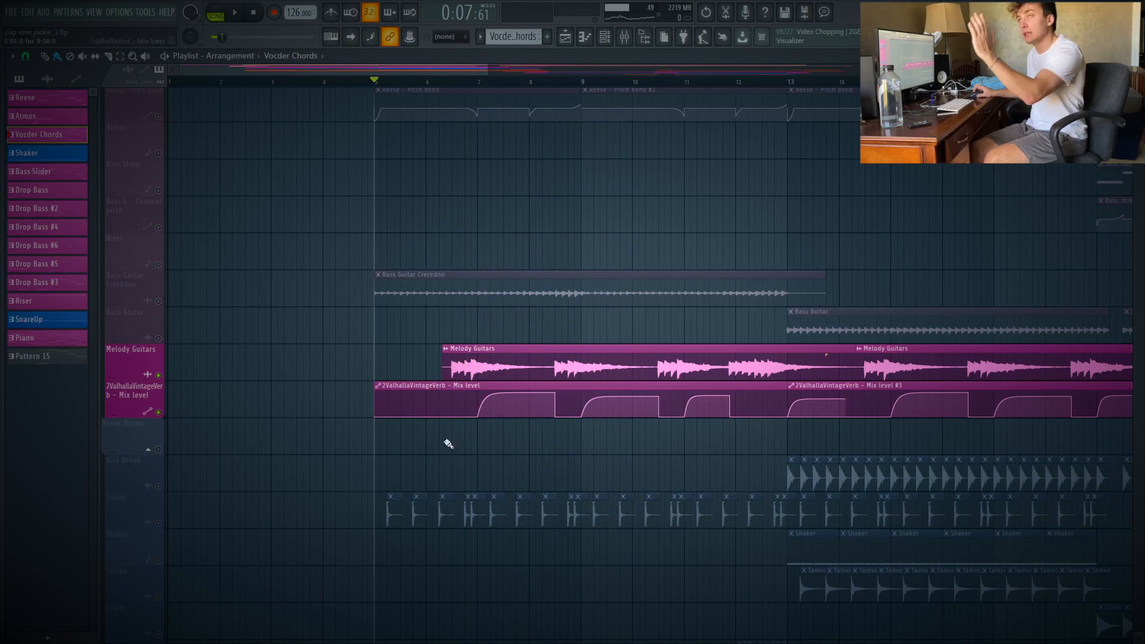
# Solo the Snaps track and play it back from bar 5
pyautogui.scroll(-10, 172, 461)
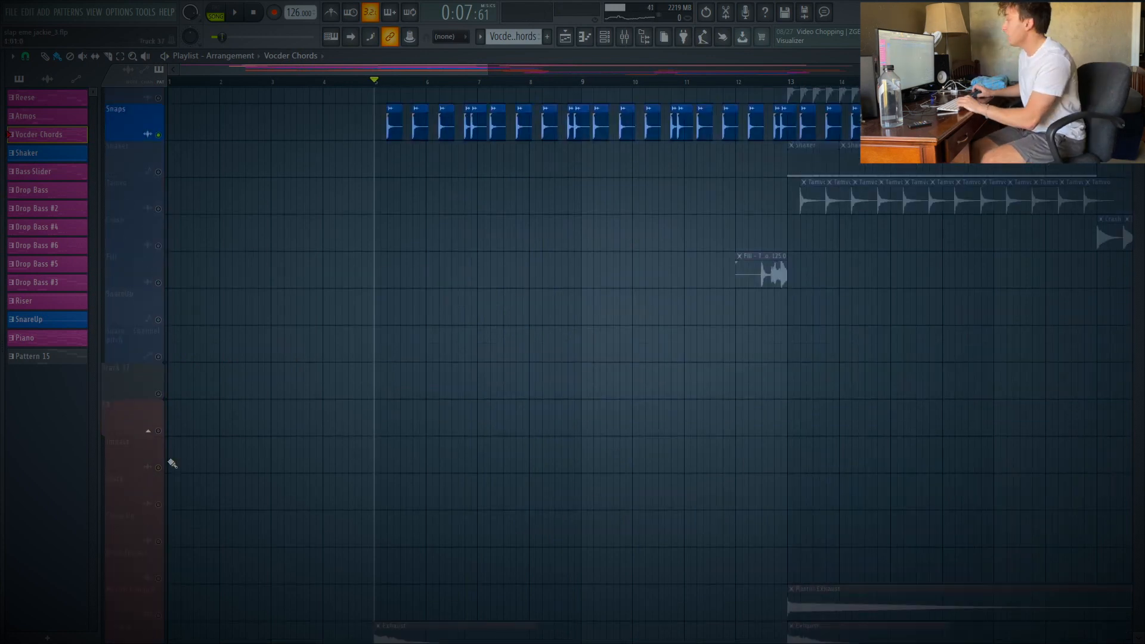
pyautogui.scroll(7, 173, 464)
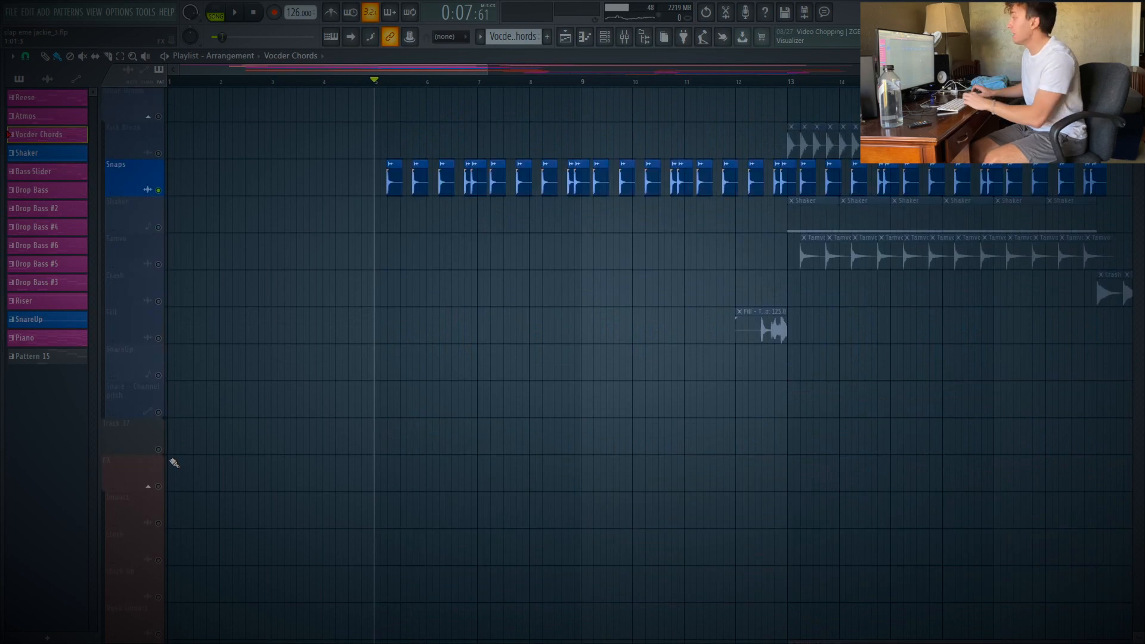
pyautogui.press('space')
pyautogui.scroll(-1, 181, 459)
pyautogui.press('space')
# Play back the Exhaust, Amos, String and Vinyl effect tracks from bar 5
pyautogui.scroll(-10, 182, 459)
pyautogui.press('space')
pyautogui.press('space')
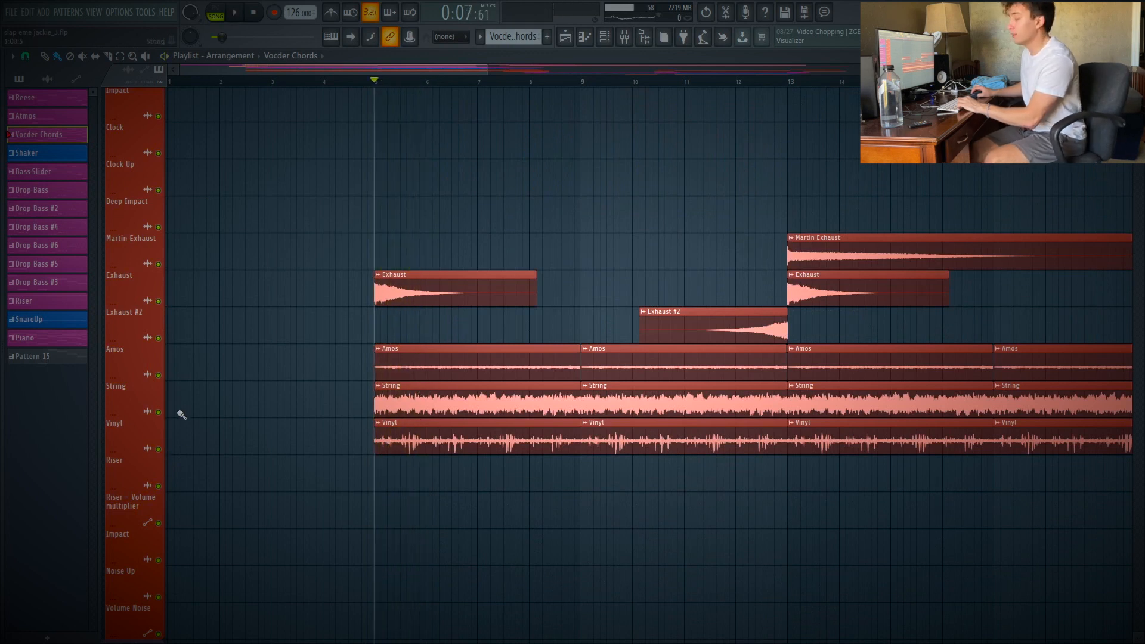
# Play back the synth, guitar and drum tracks of the first section together from bar 5
pyautogui.scroll(-15, 420, 401)
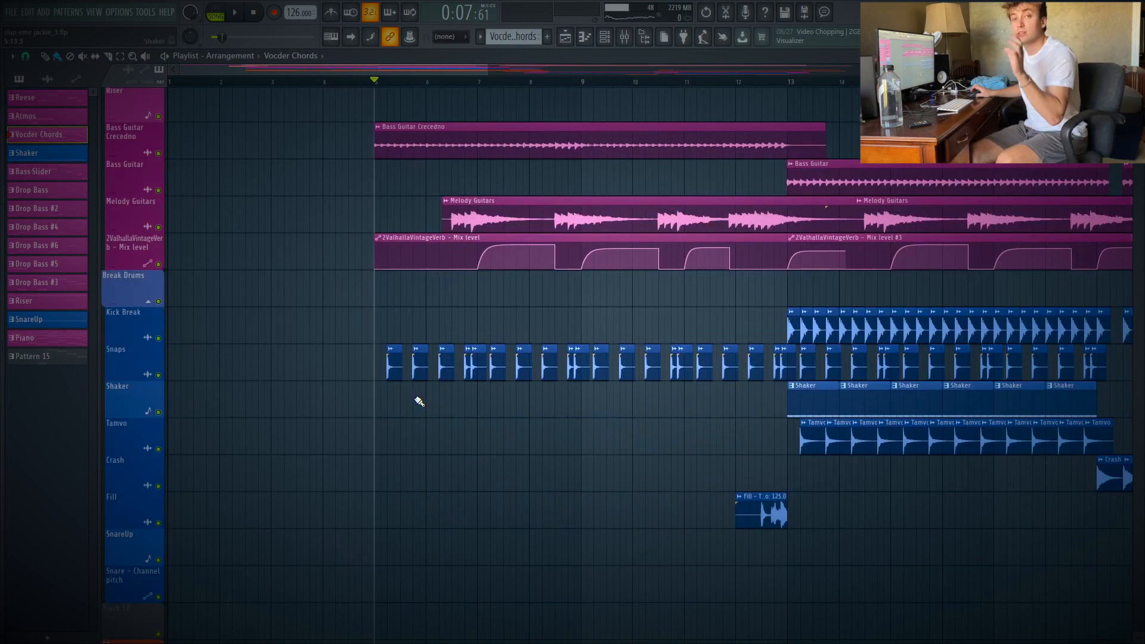
pyautogui.press('space')
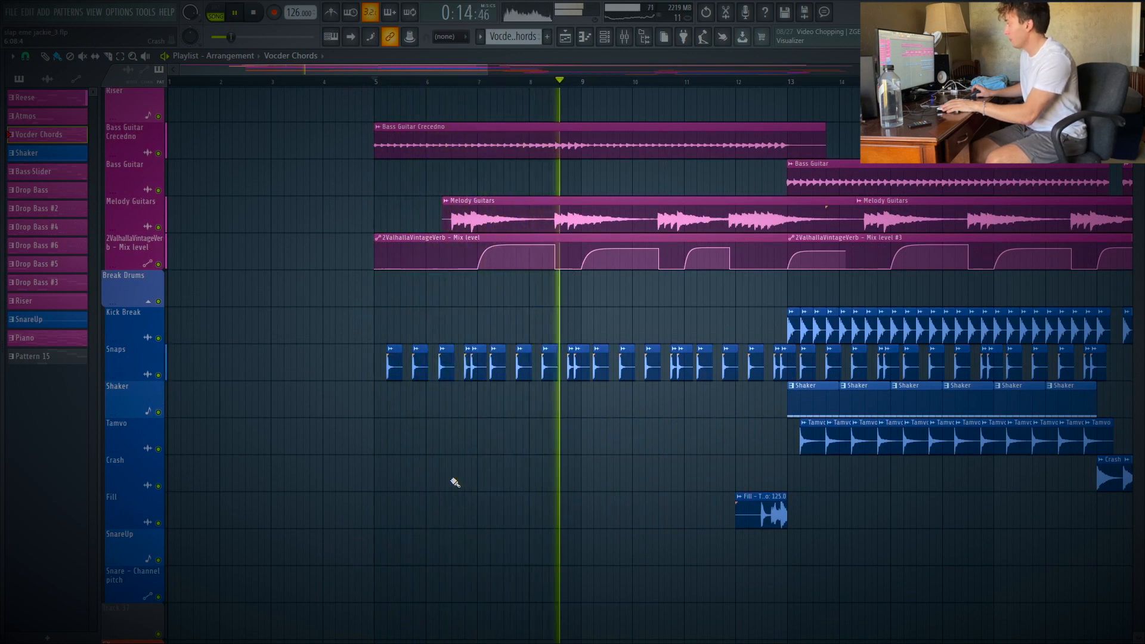
pyautogui.press('space')
# Audition the Piano track and the soloed Break Drums group from bar 13
pyautogui.scroll(5, 743, 396)
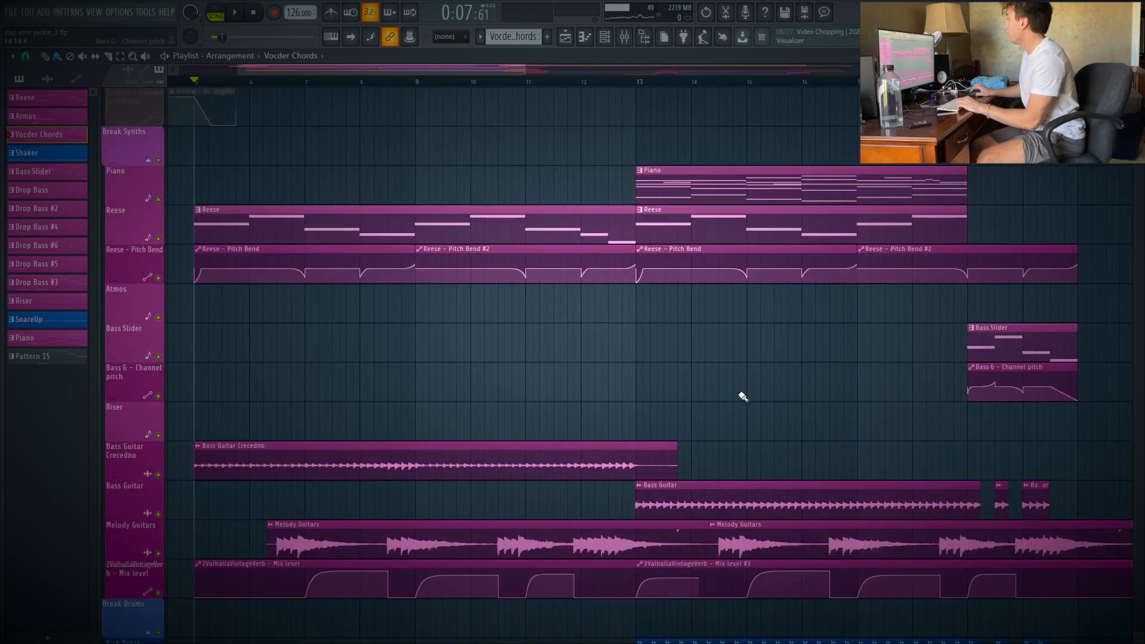
pyautogui.click(642, 87)
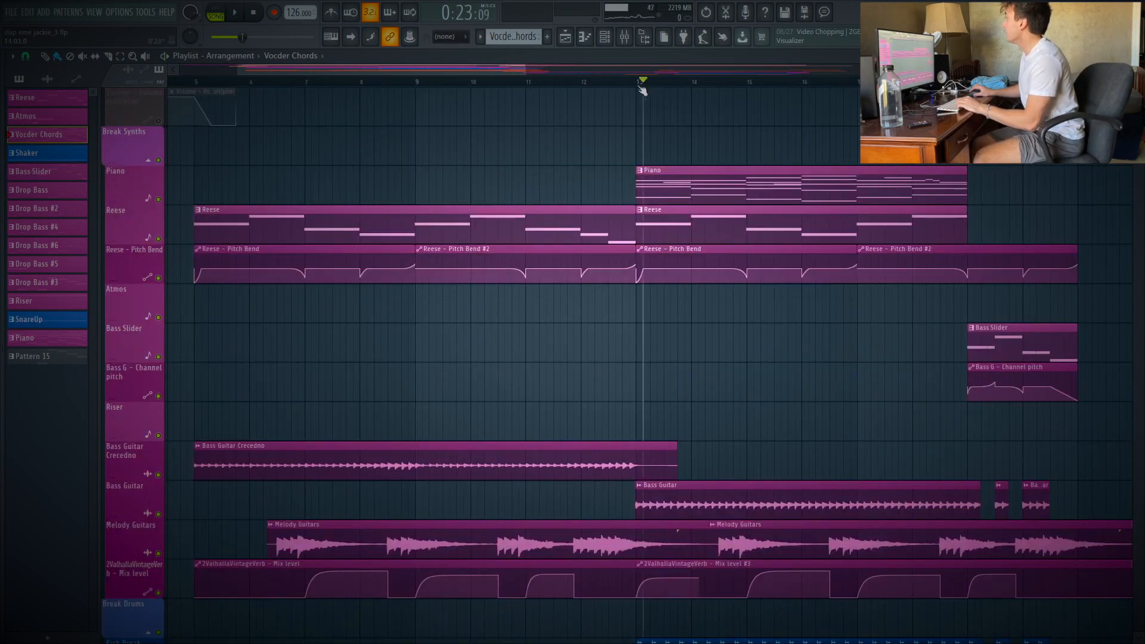
pyautogui.rightClick(162, 201)
pyautogui.press('space')
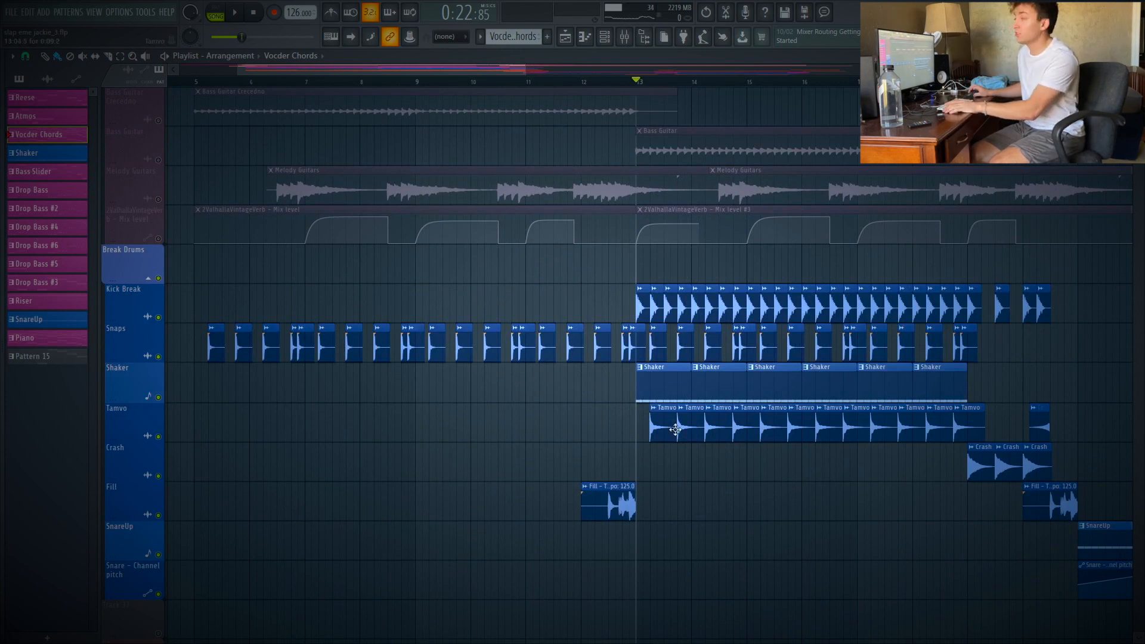
pyautogui.press('space')
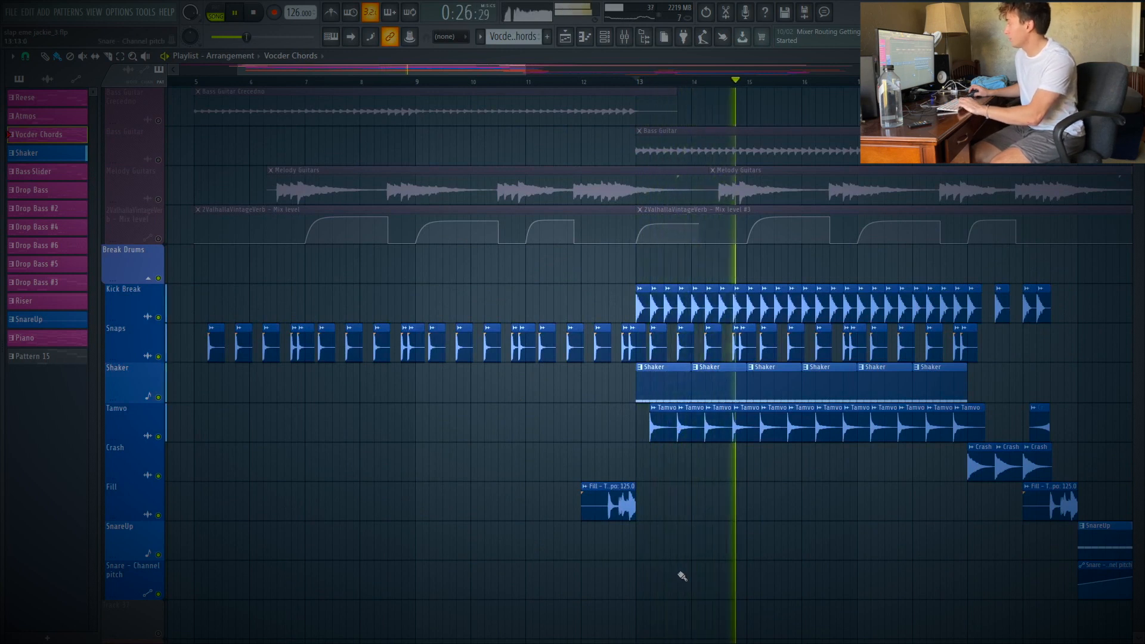
pyautogui.press('space')
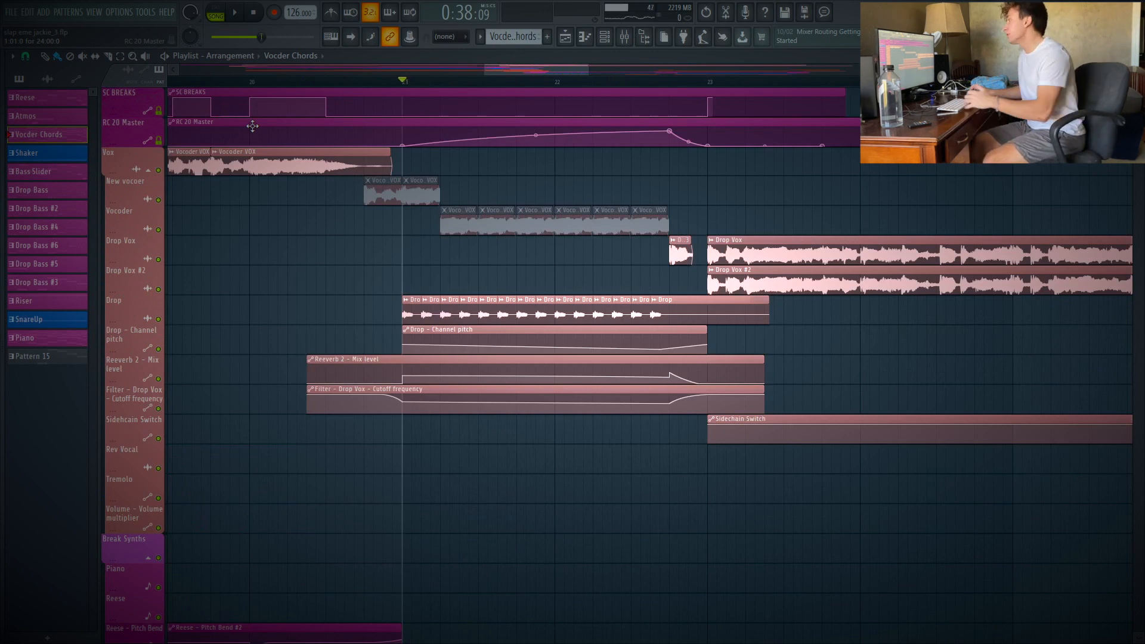
# Mute the Drop track, play the buildup from bar 21 without it, and unmute the track
pyautogui.click(383, 82)
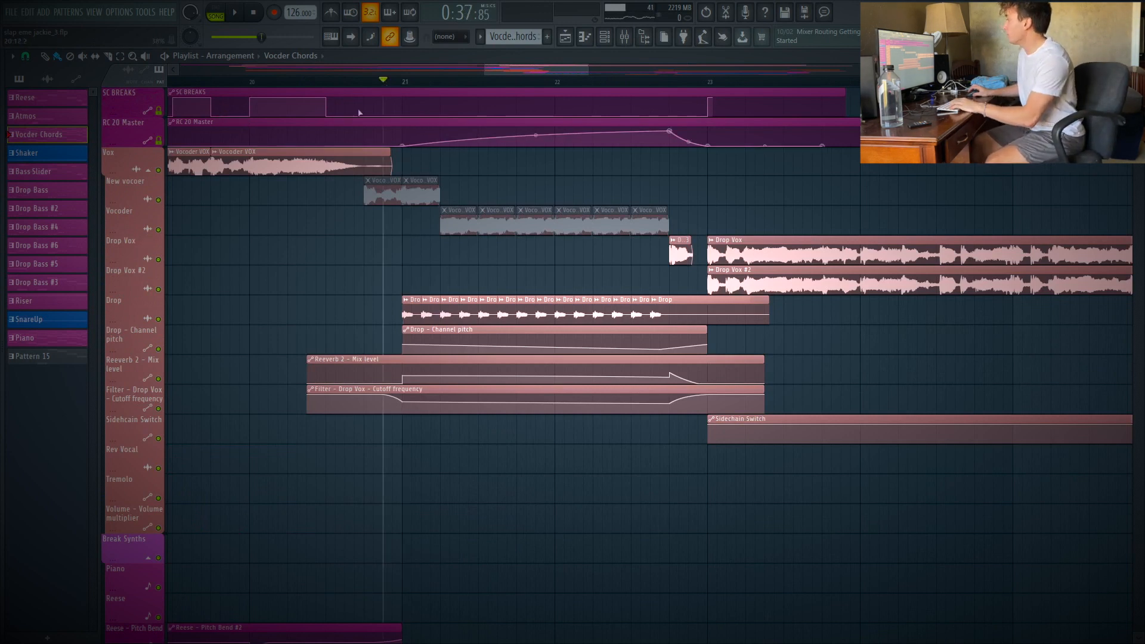
pyautogui.click(165, 320)
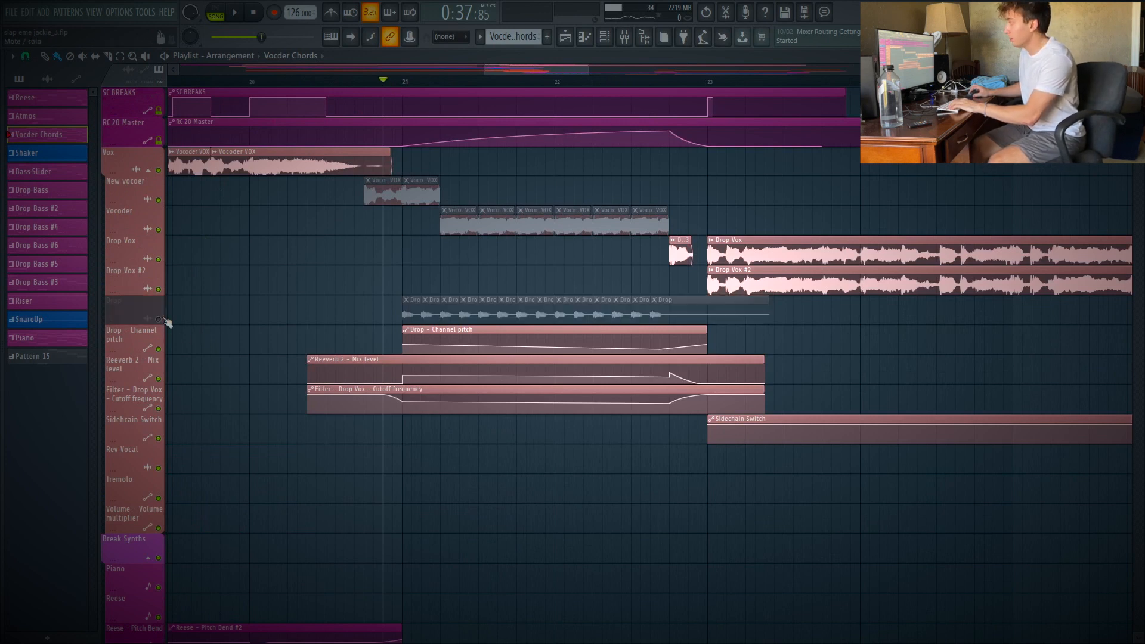
pyautogui.click(407, 82)
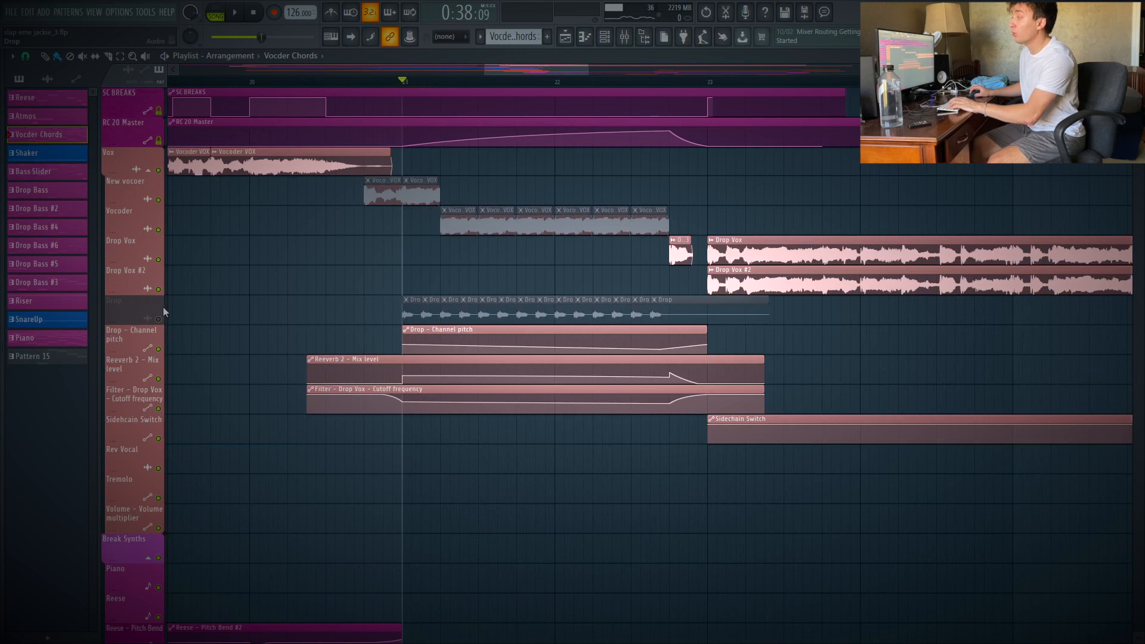
pyautogui.press('space')
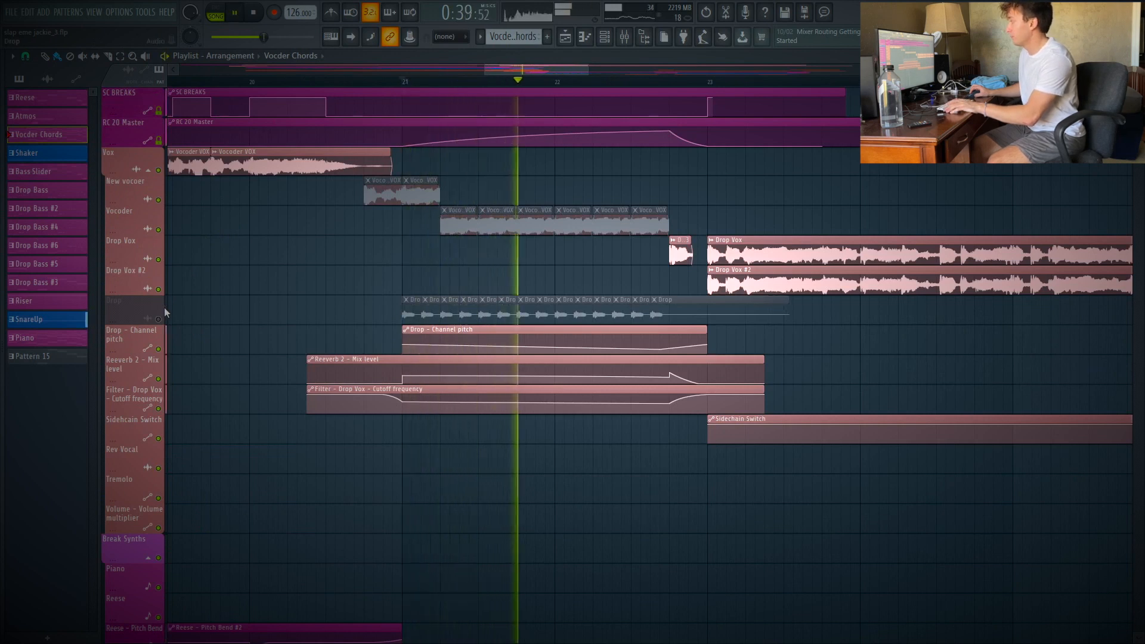
pyautogui.press('space')
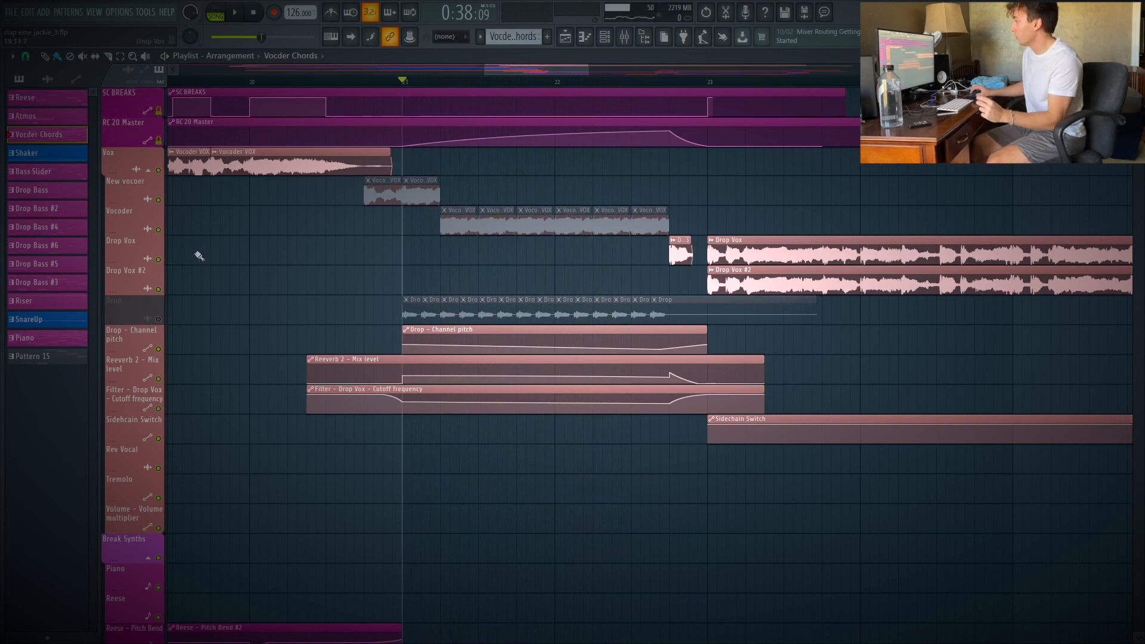
pyautogui.click(159, 319)
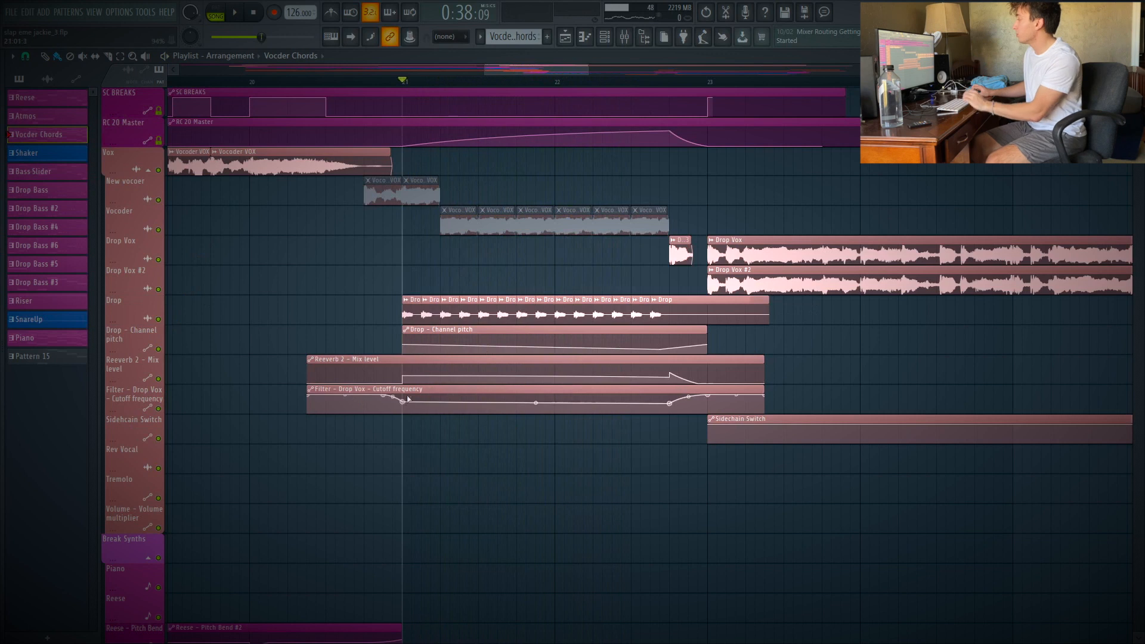
# Audition the buildup's vocal group, the SnareUp track with its pitch automation, and the FX group from bar 21
pyautogui.press('space')
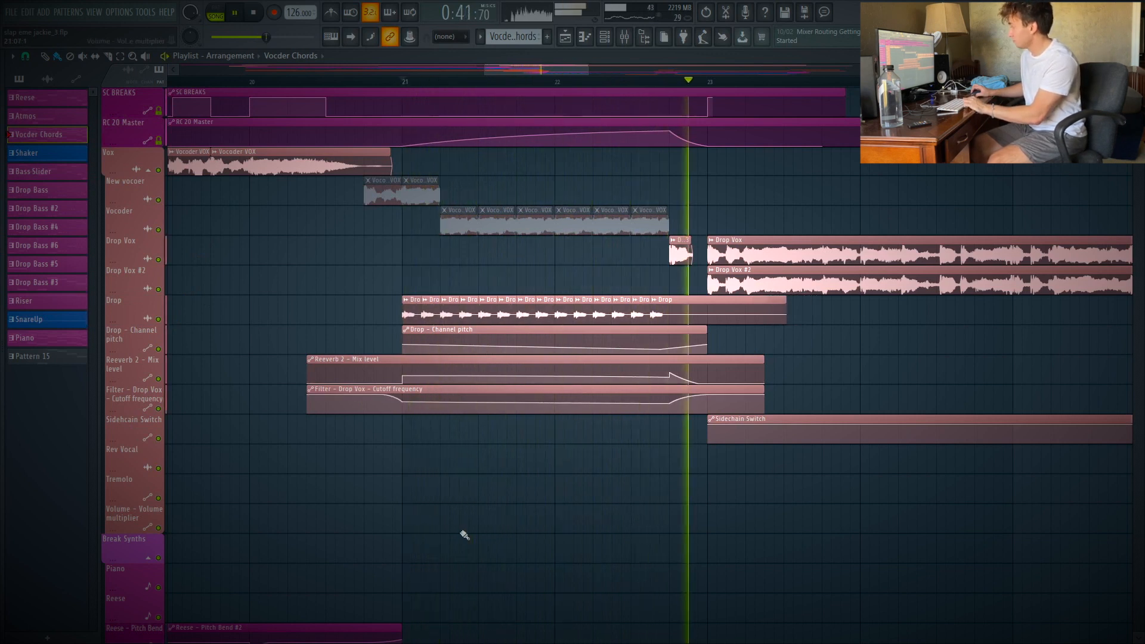
pyautogui.press('space')
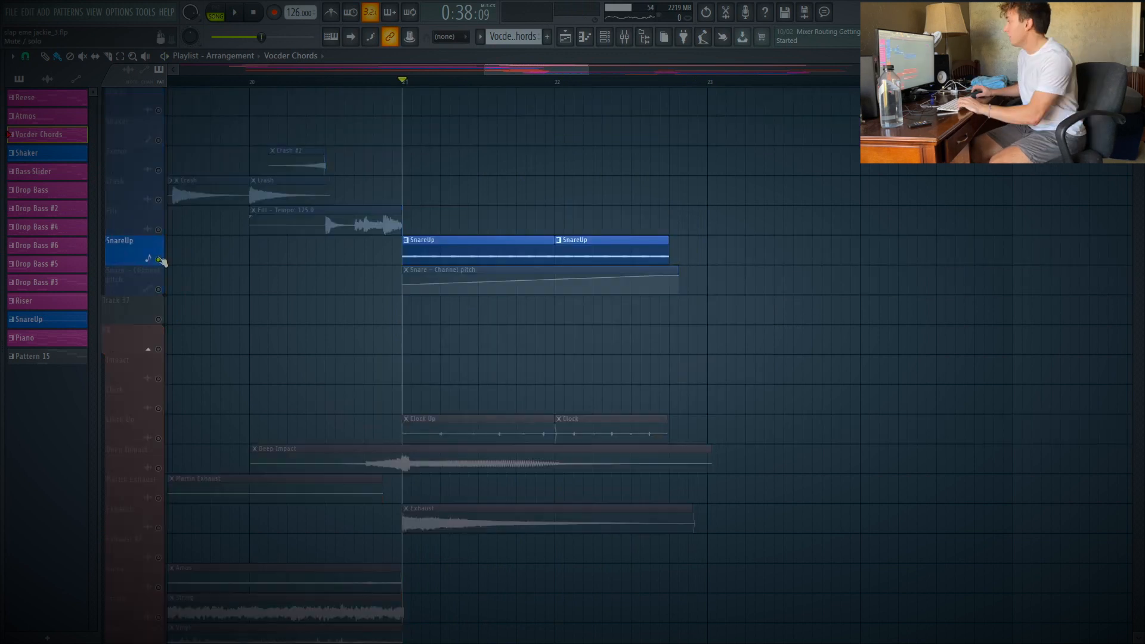
pyautogui.click(158, 290)
pyautogui.press('space')
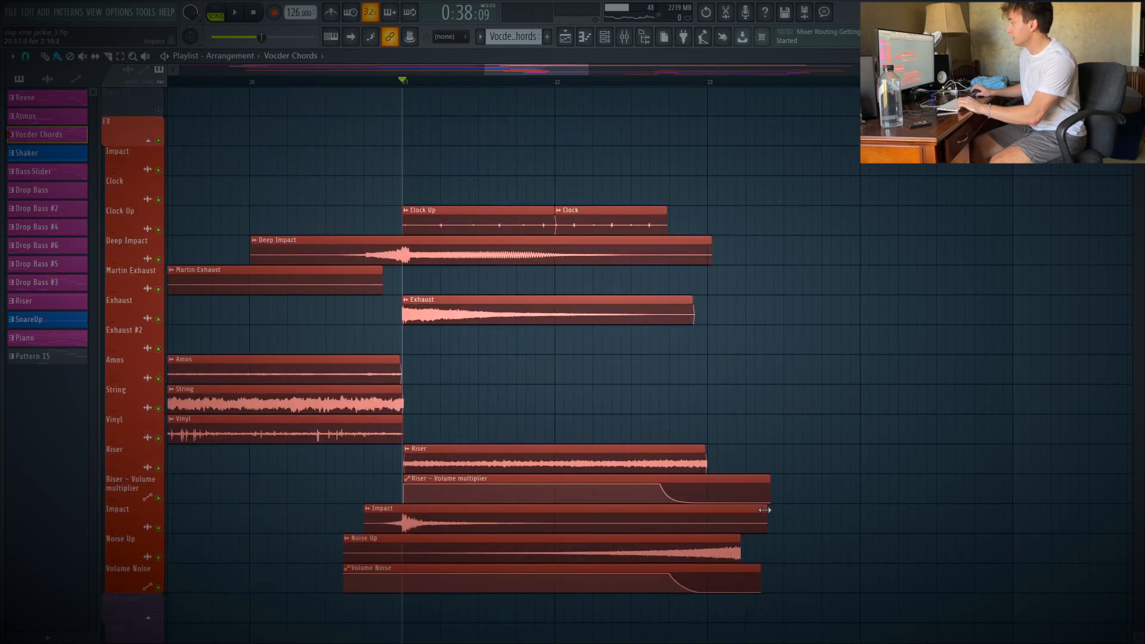
pyautogui.press('space')
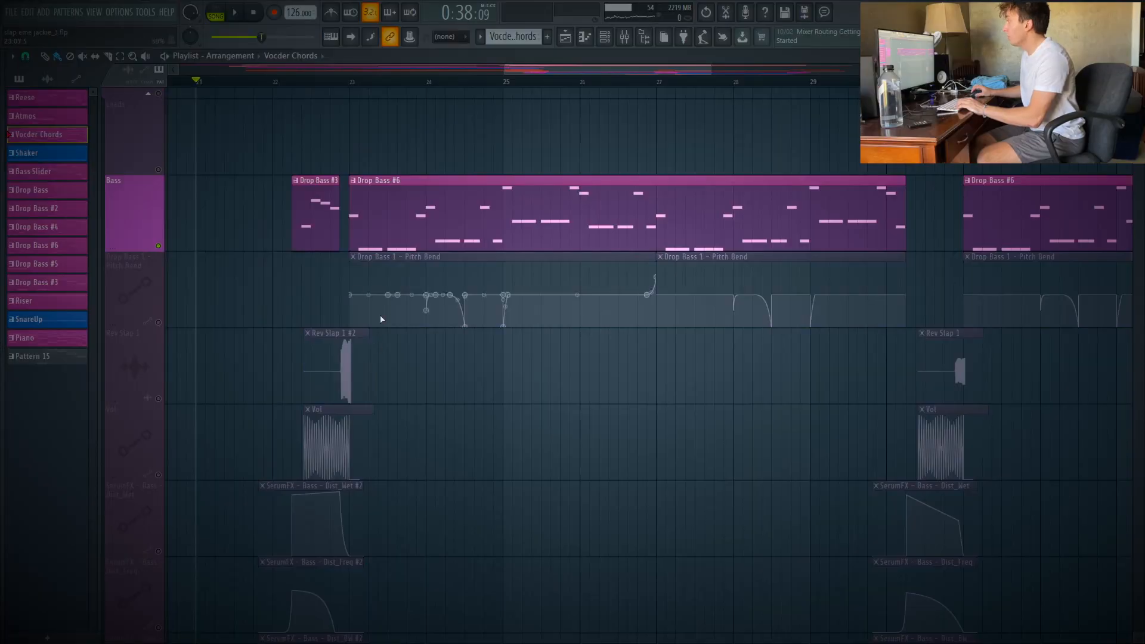
# Play the isolated Bass track of the drop from bar 23
pyautogui.click(350, 84)
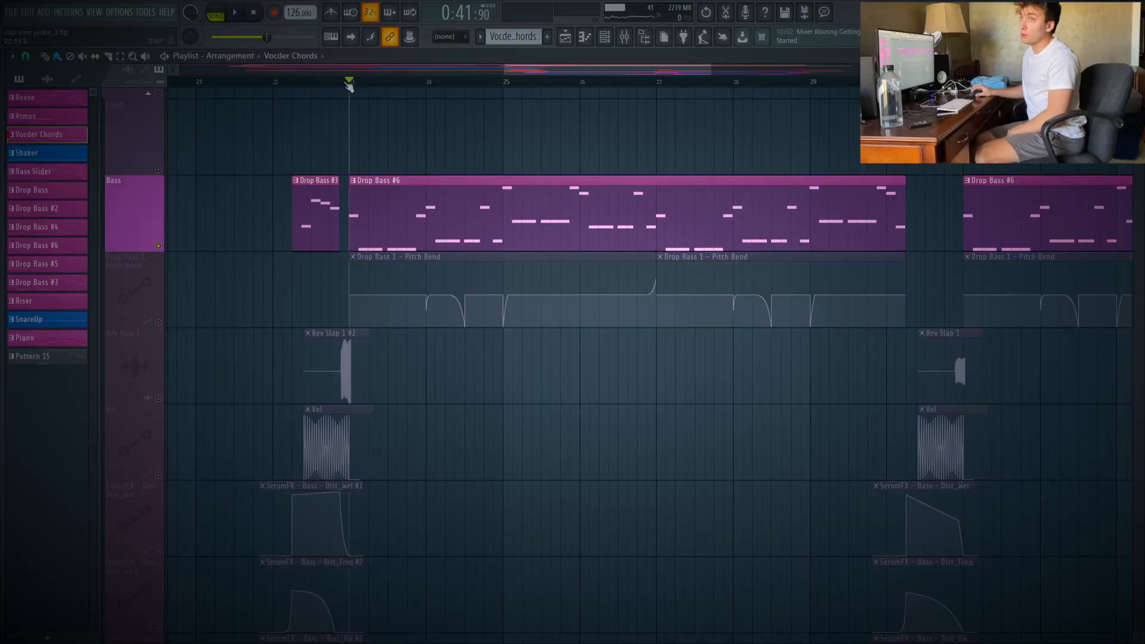
pyautogui.press('space')
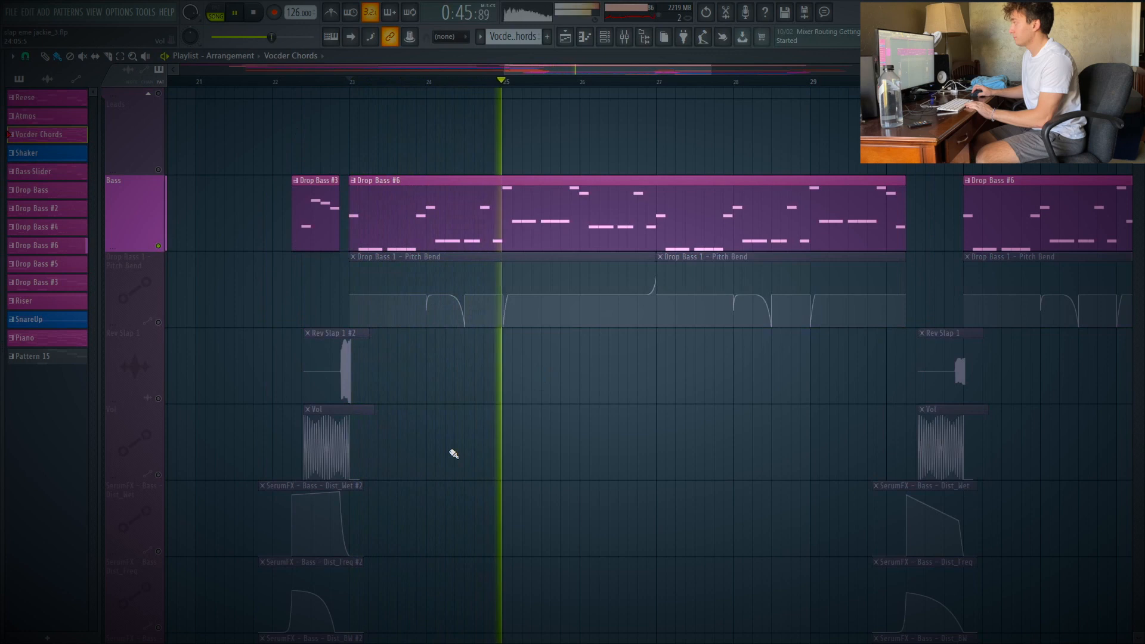
pyautogui.press('space')
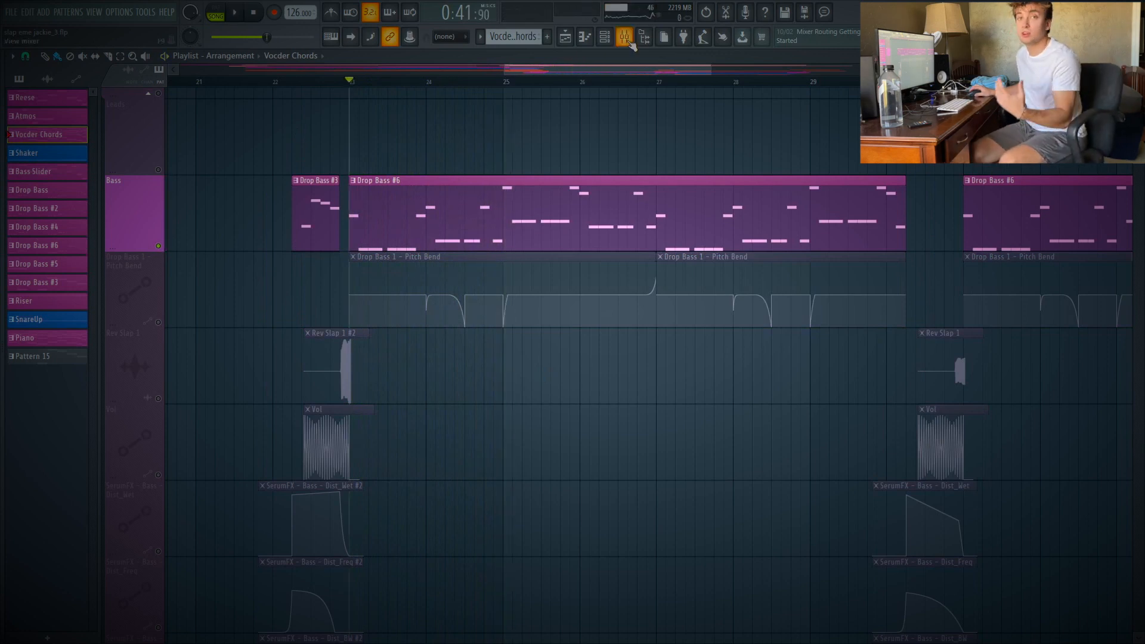
# Play the bass from bar 23 with its mixer insert selected, and open the Pro-Q 3 equalizer on the Drop Bass 1 insert
pyautogui.click(629, 43)
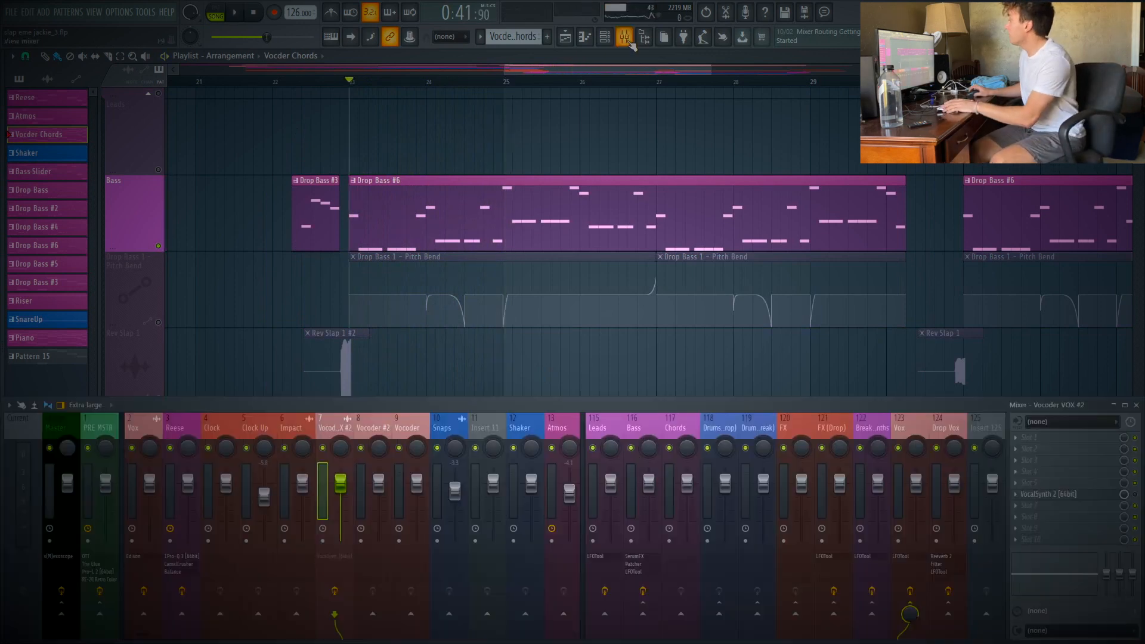
pyautogui.click(653, 441)
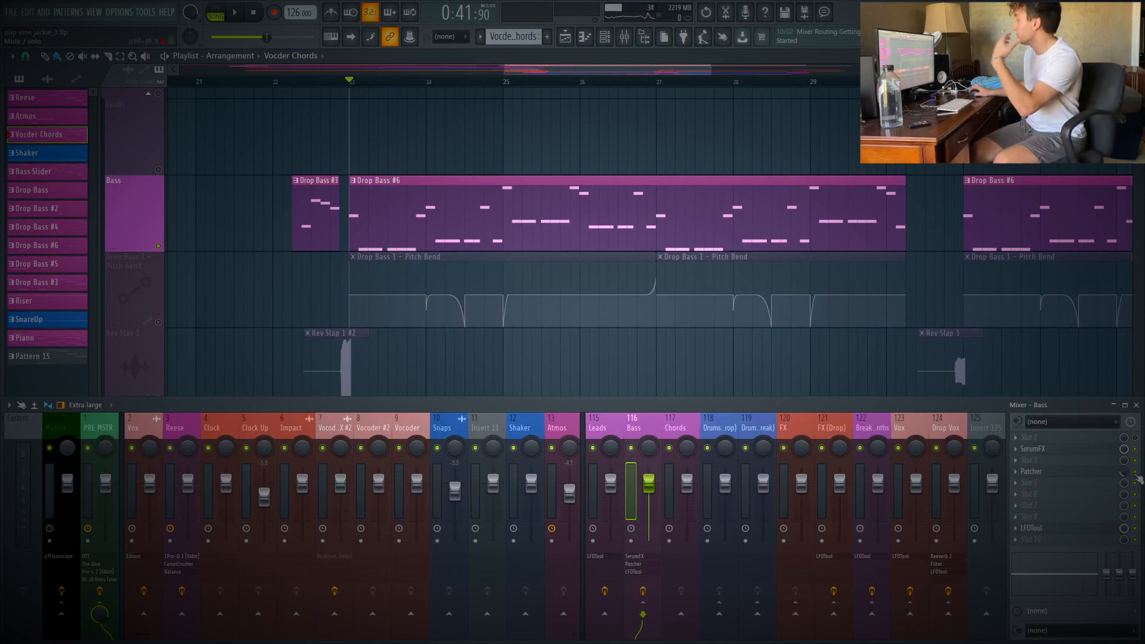
pyautogui.press('space')
pyautogui.press('space')
pyautogui.press('space')
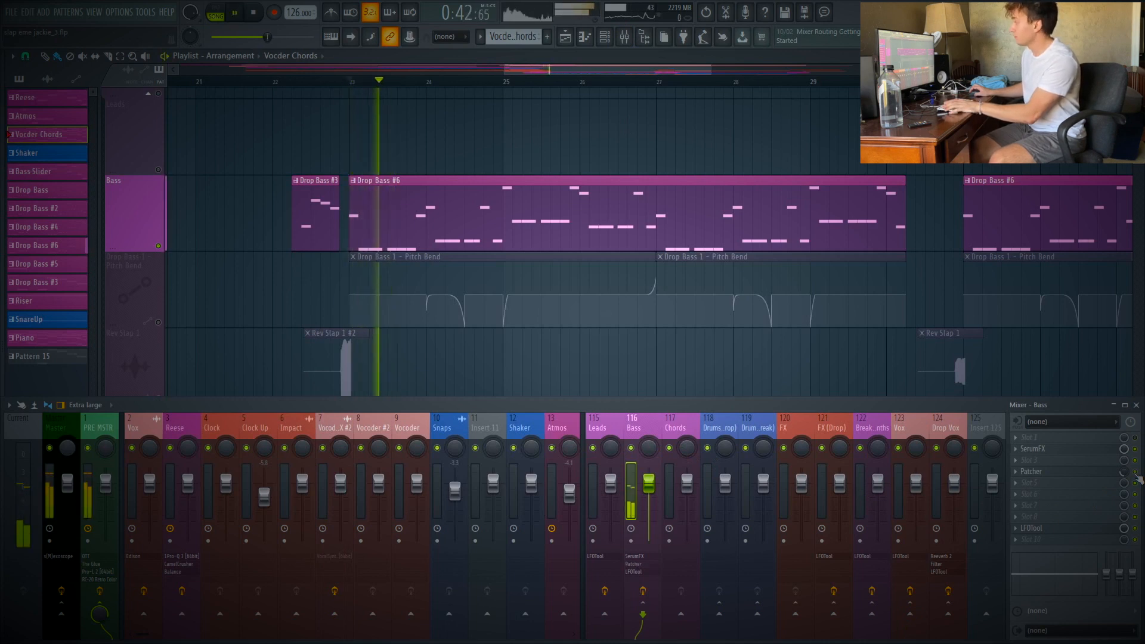
pyautogui.press('space')
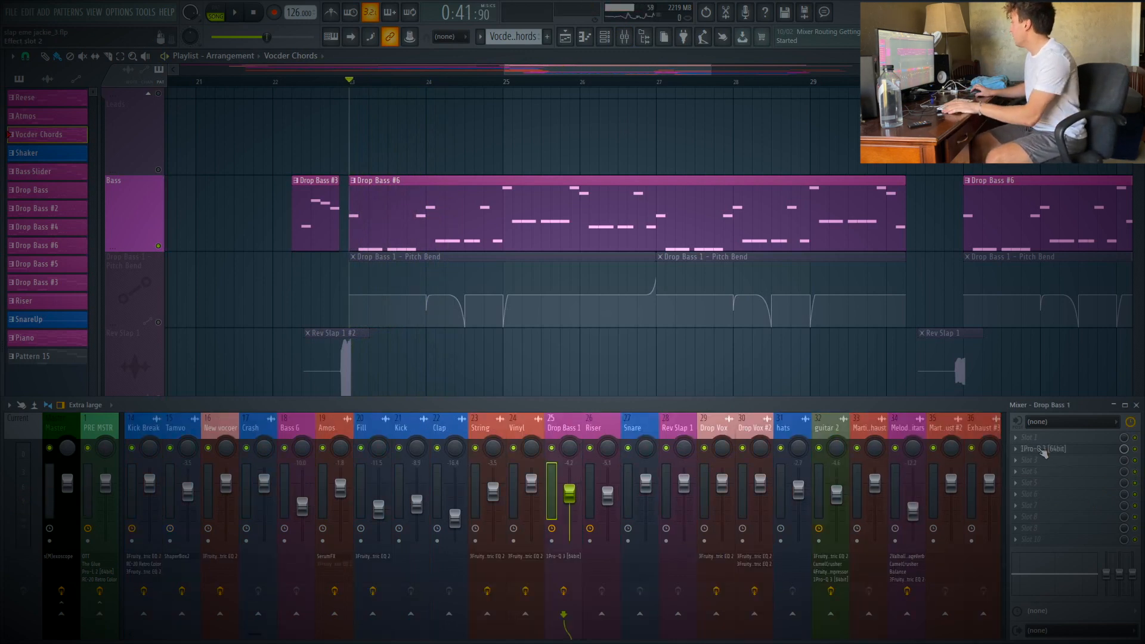
pyautogui.click(1041, 450)
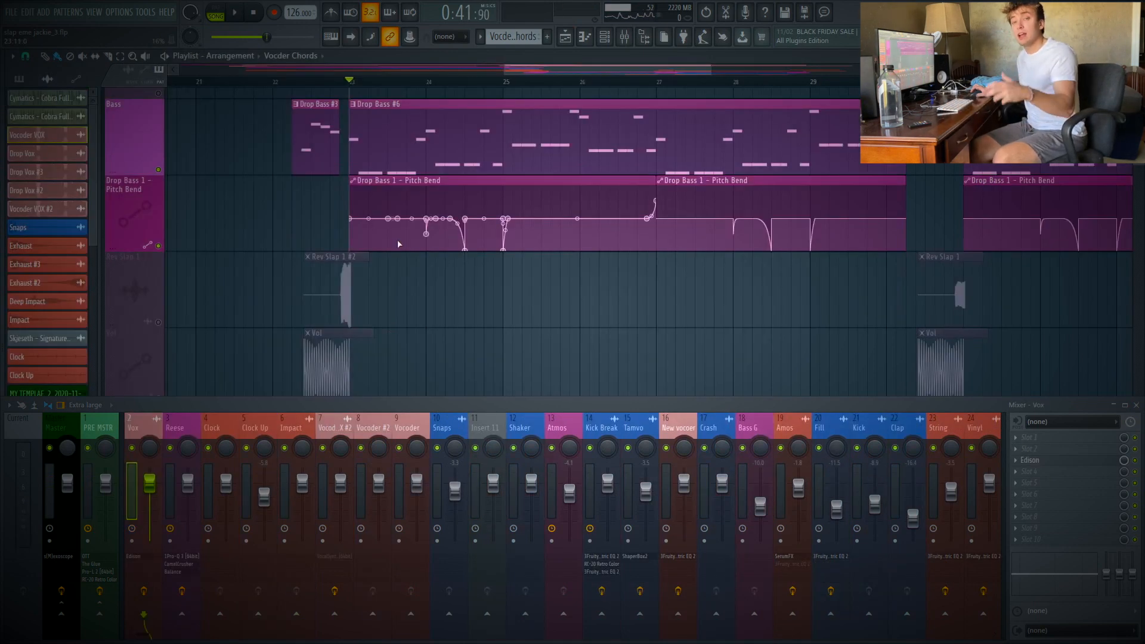
# Audition the bass pitch bend and the Rev Slap 1 track, and examine the Rev Slap 1 and Vol clips up close
pyautogui.press('space')
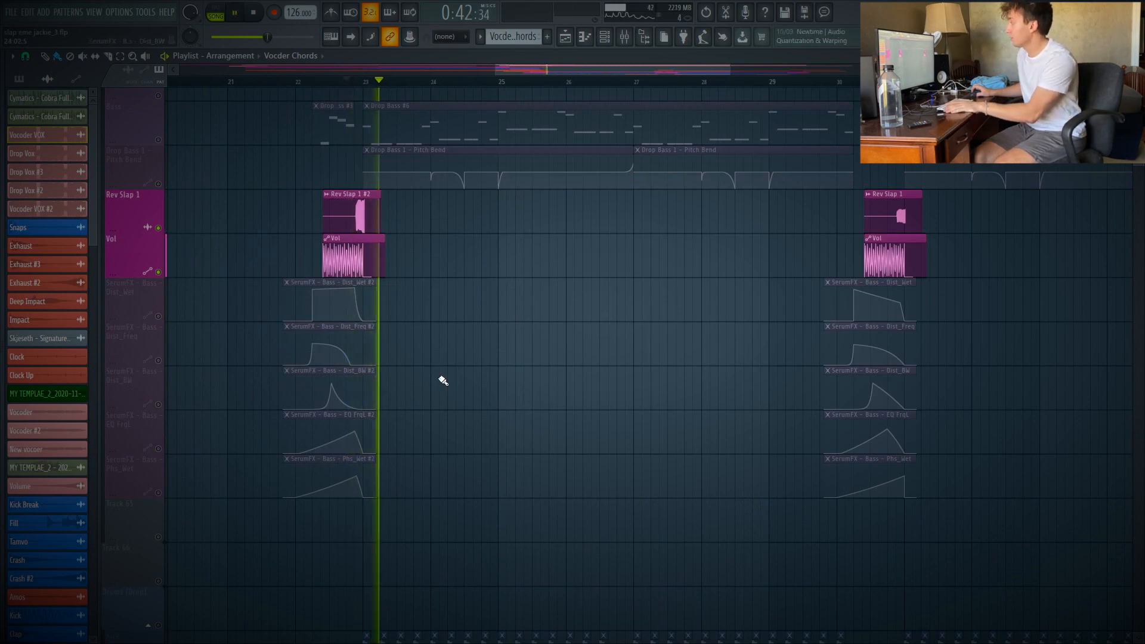
pyautogui.moveTo(316, 197)
pyautogui.mouseDown()
pyautogui.moveTo(346, 260)
pyautogui.moveTo(498, 403)
pyautogui.mouseUp()
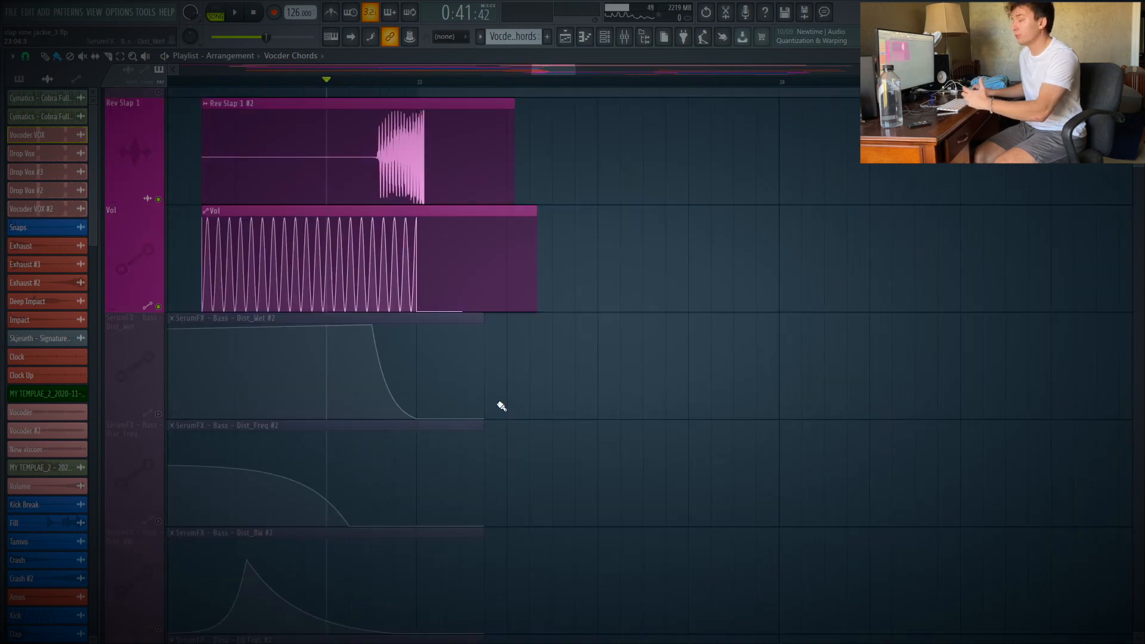
pyautogui.rightClick(420, 217)
pyautogui.click(754, 374)
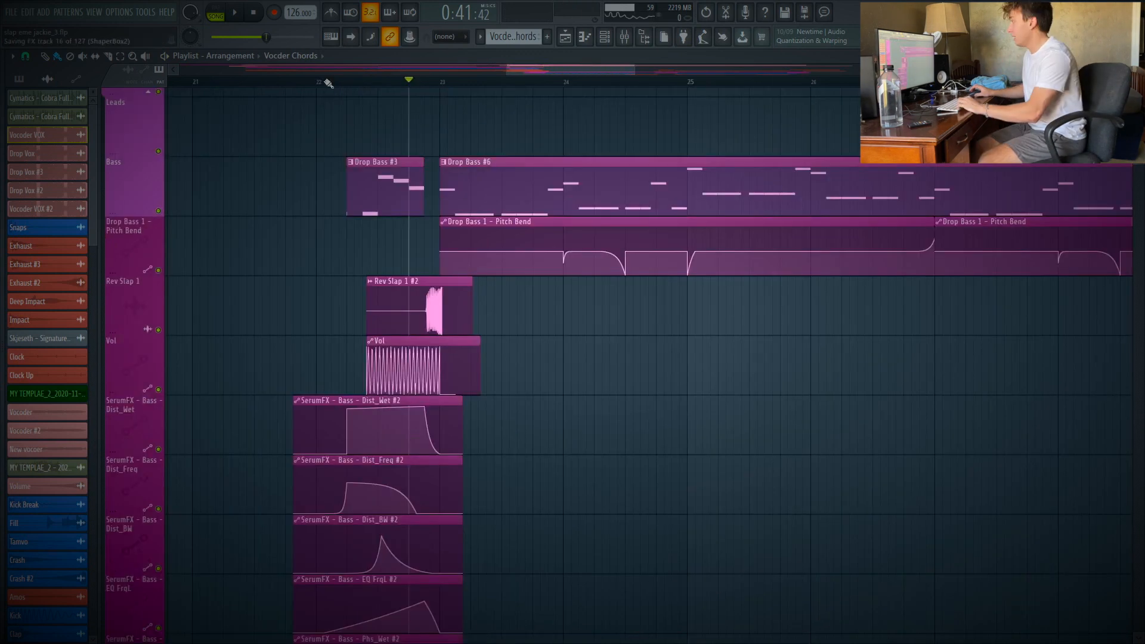
# Mute the Rev Slap 1 track and play the bass transition from just after bar 22
pyautogui.click(326, 82)
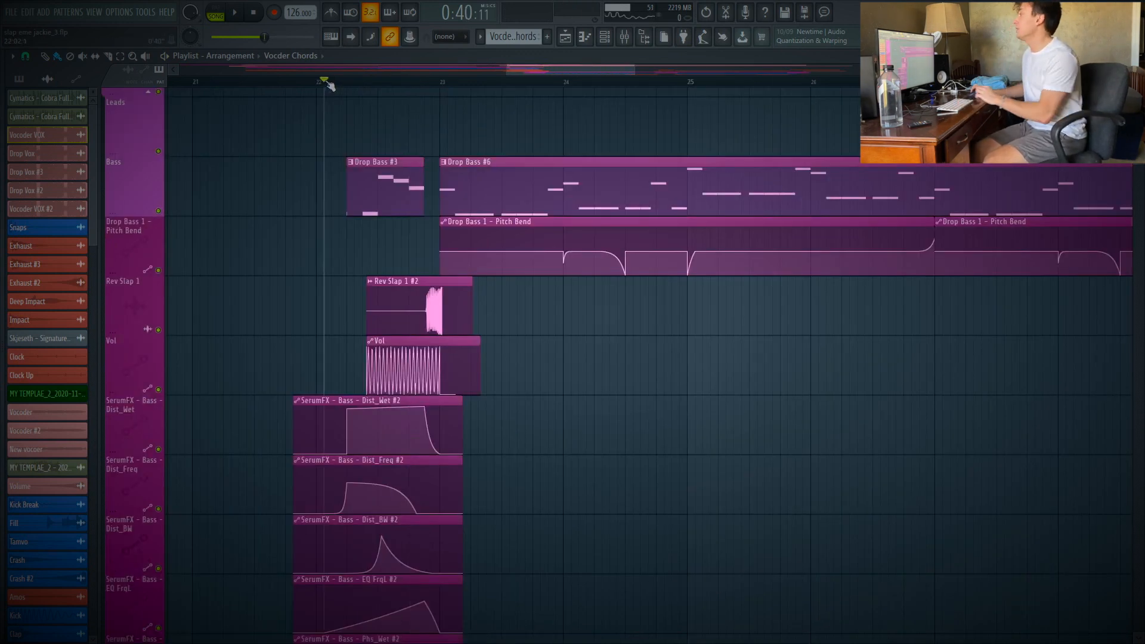
pyautogui.keyDown('ctrl'); pyautogui.click(158, 210); pyautogui.keyUp('ctrl')
pyautogui.keyDown('ctrl'); pyautogui.click(158, 210); pyautogui.keyUp('ctrl')
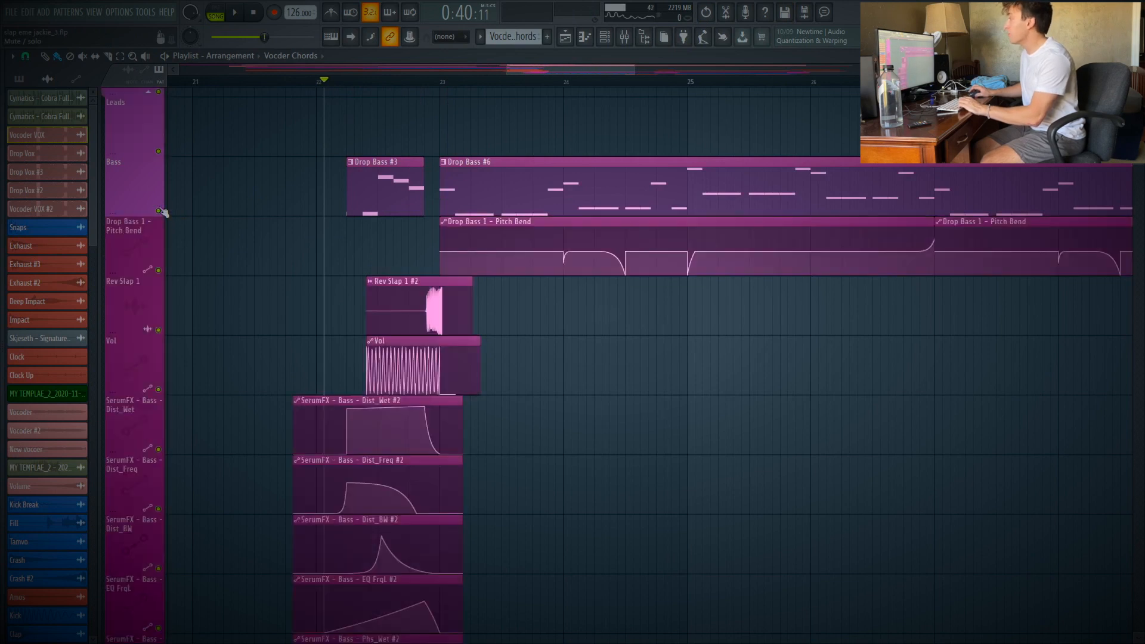
pyautogui.click(158, 330)
pyautogui.click(158, 390)
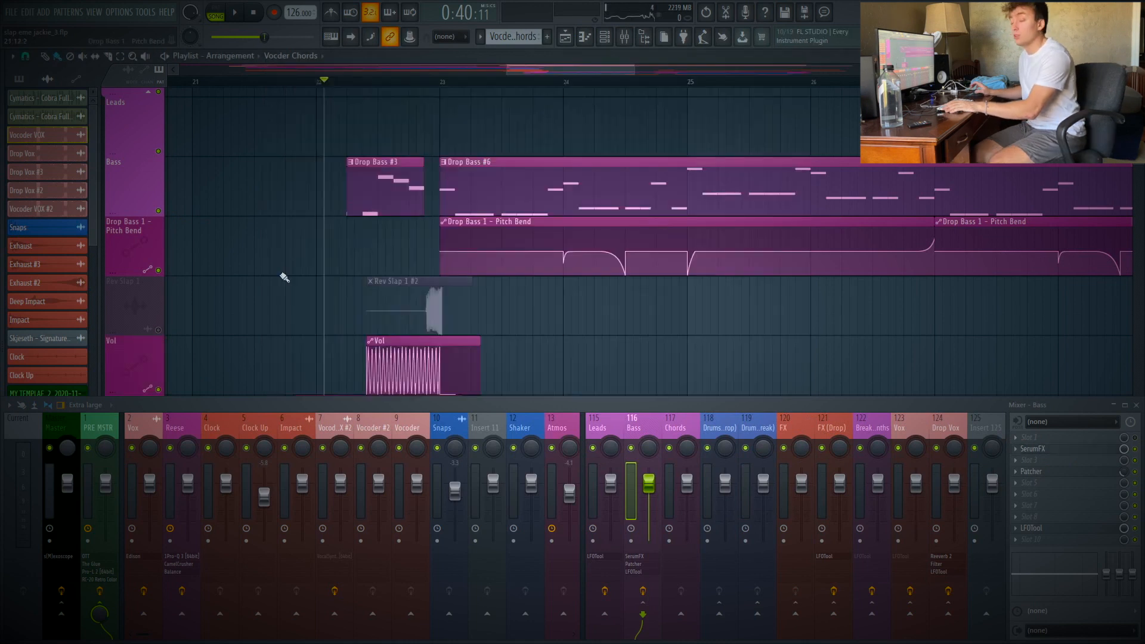
pyautogui.press('space')
pyautogui.press('space')
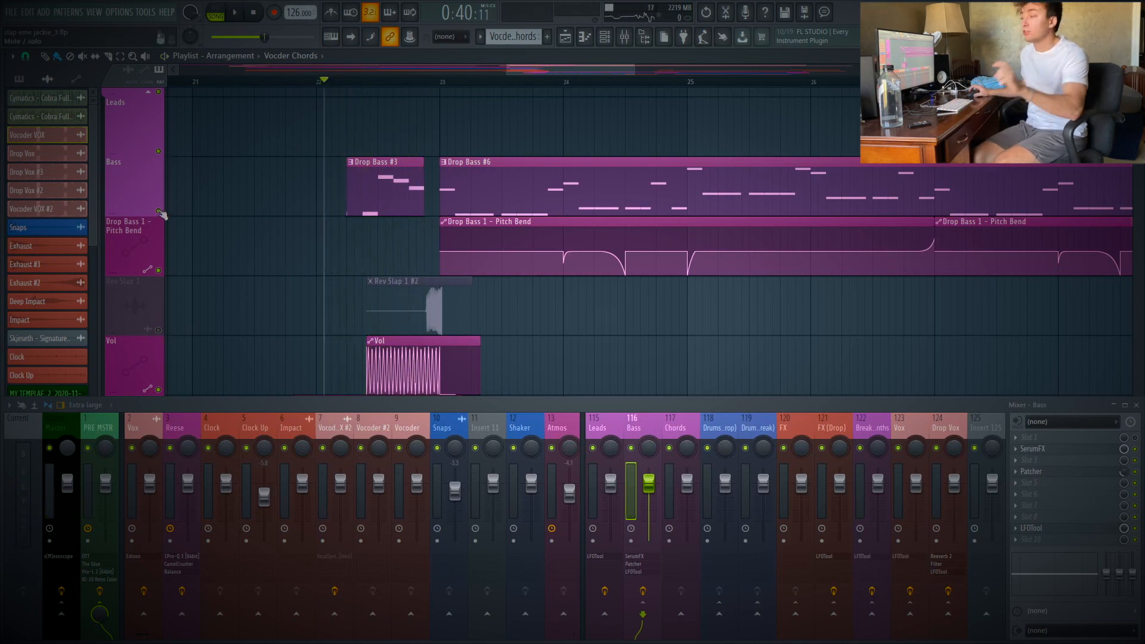
# Play the transition into the drop from just after bar 22 together with the vocal, drum and FX groups
pyautogui.scroll(3, 223, 317)
pyautogui.press('space')
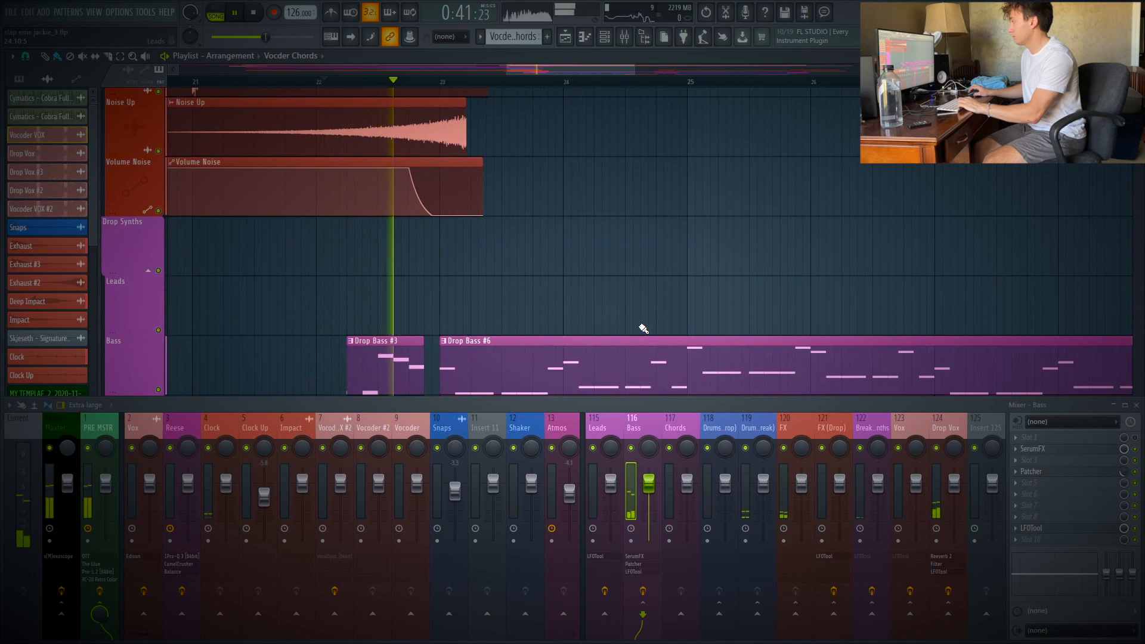
pyautogui.press('space')
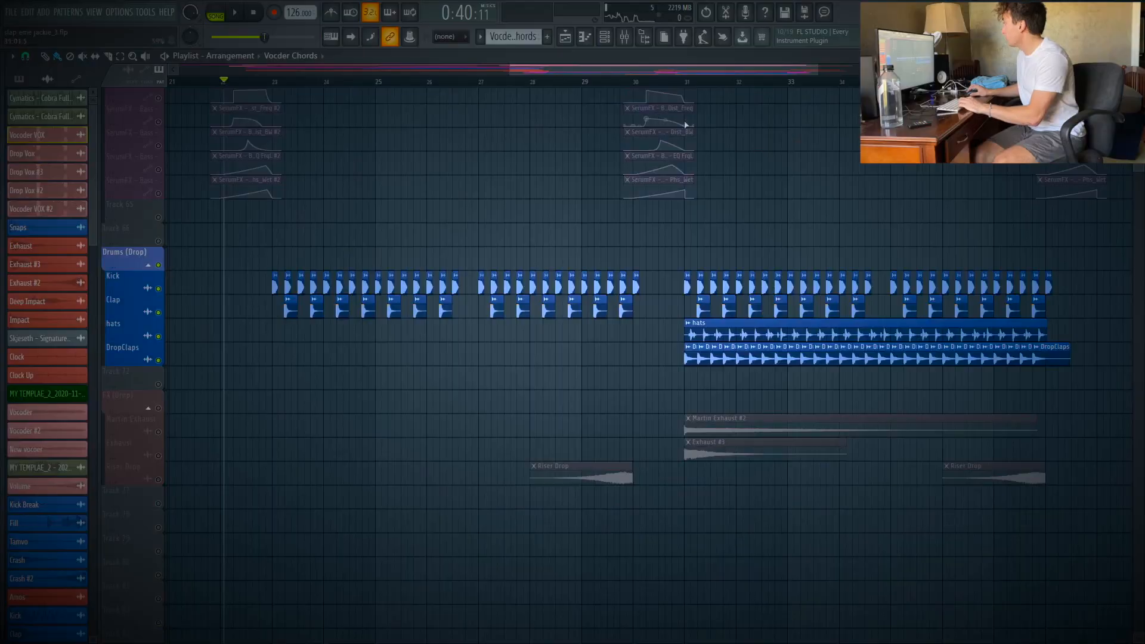
# Play the isolated Drums (Drop) group from just before bar 31, where the hats and DropClaps enter
pyautogui.click(679, 81)
pyautogui.press('space')
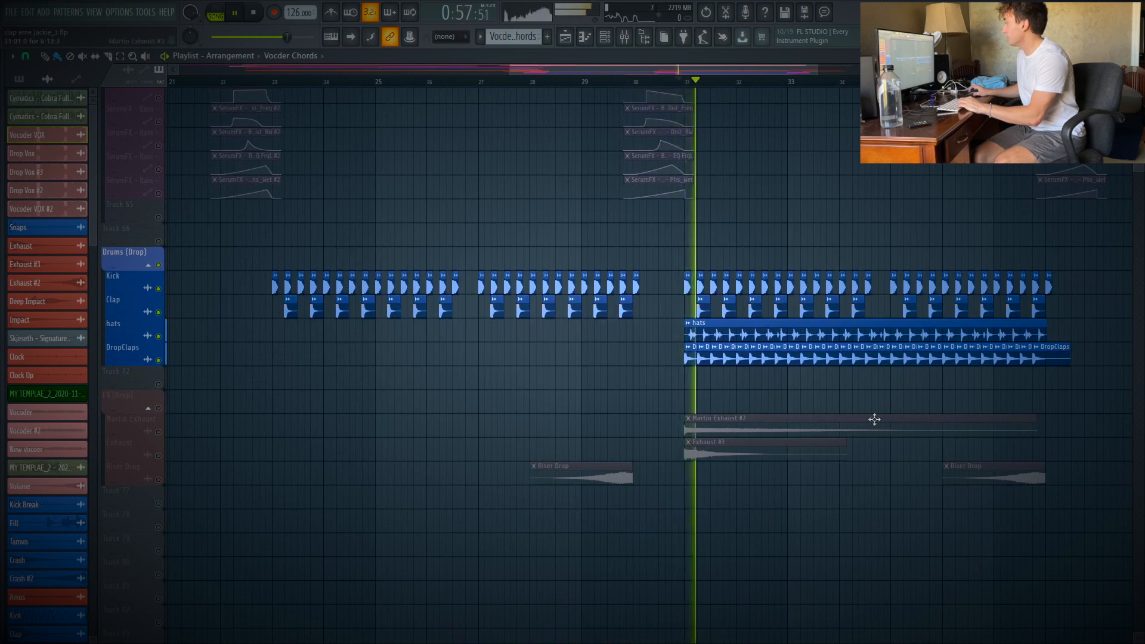
pyautogui.press('space')
# Inspect the sample settings of the hats and DropClaps clips, closing each window
pyautogui.doubleClick(741, 334)
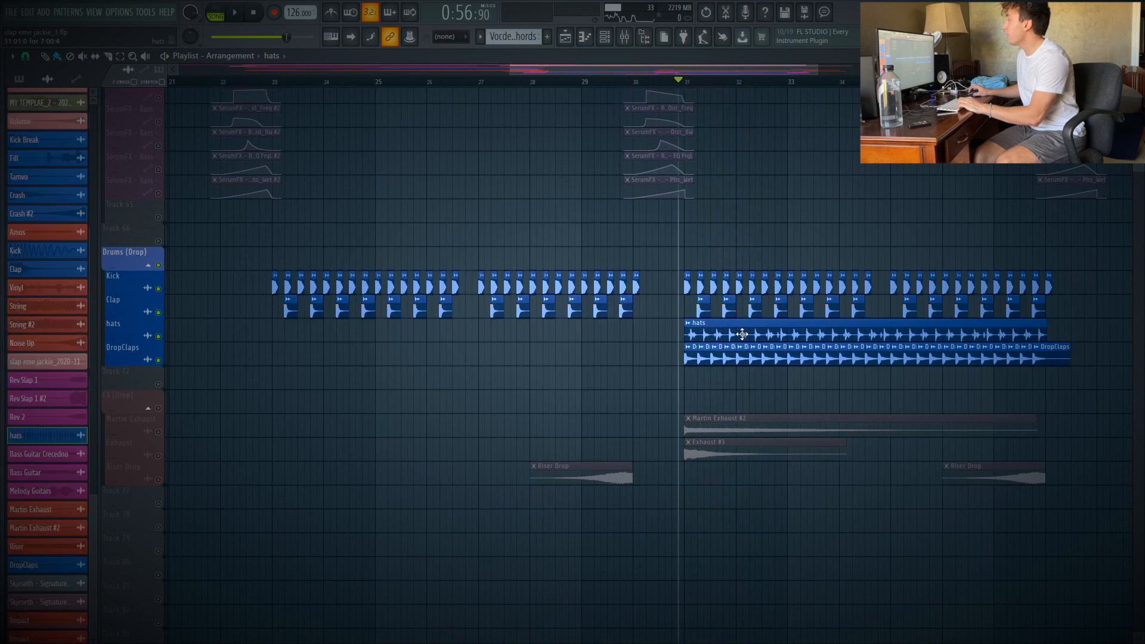
pyautogui.click(357, 128)
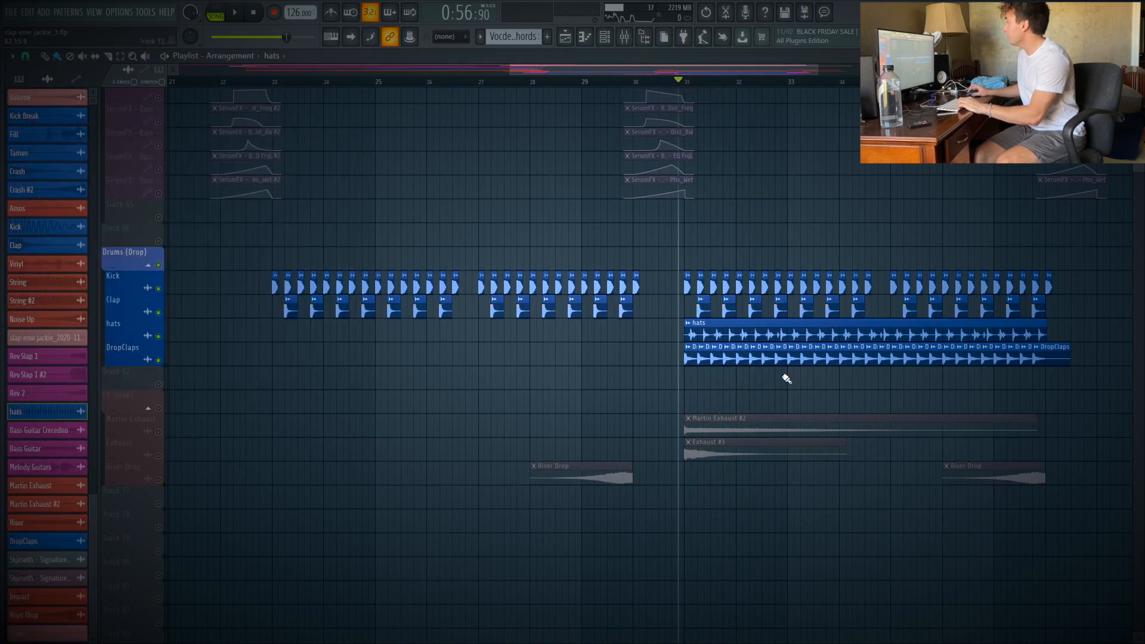
pyautogui.doubleClick(775, 358)
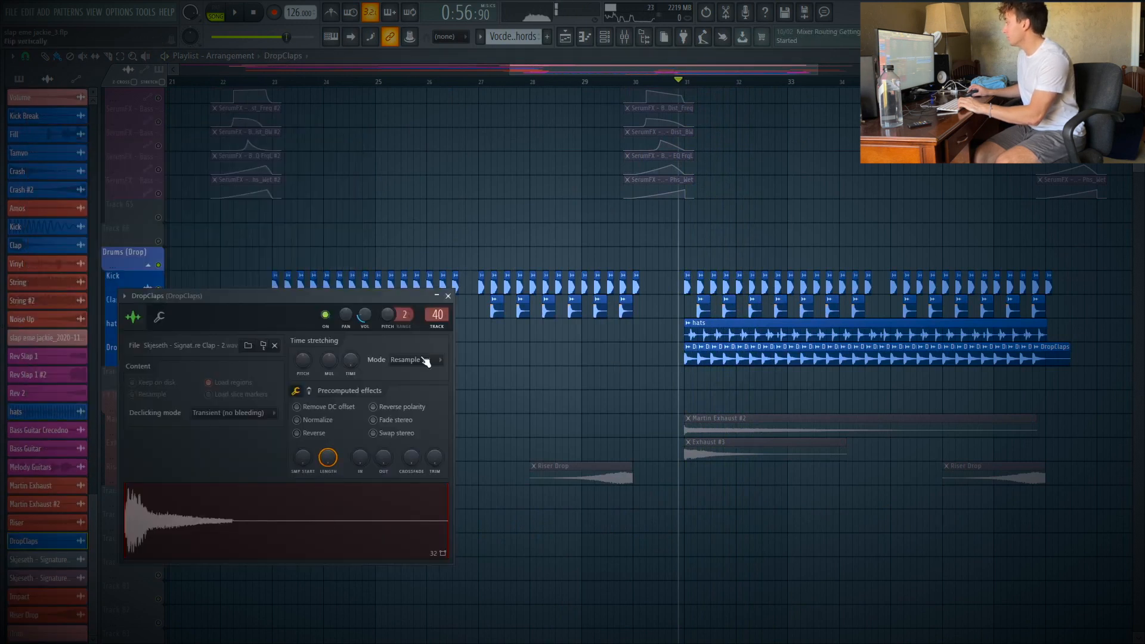
pyautogui.click(448, 296)
# Isolate the effects groups used in the drop and bring the main FX group's tracks into view
pyautogui.rightClick(158, 408)
pyautogui.scroll(8, 679, 453)
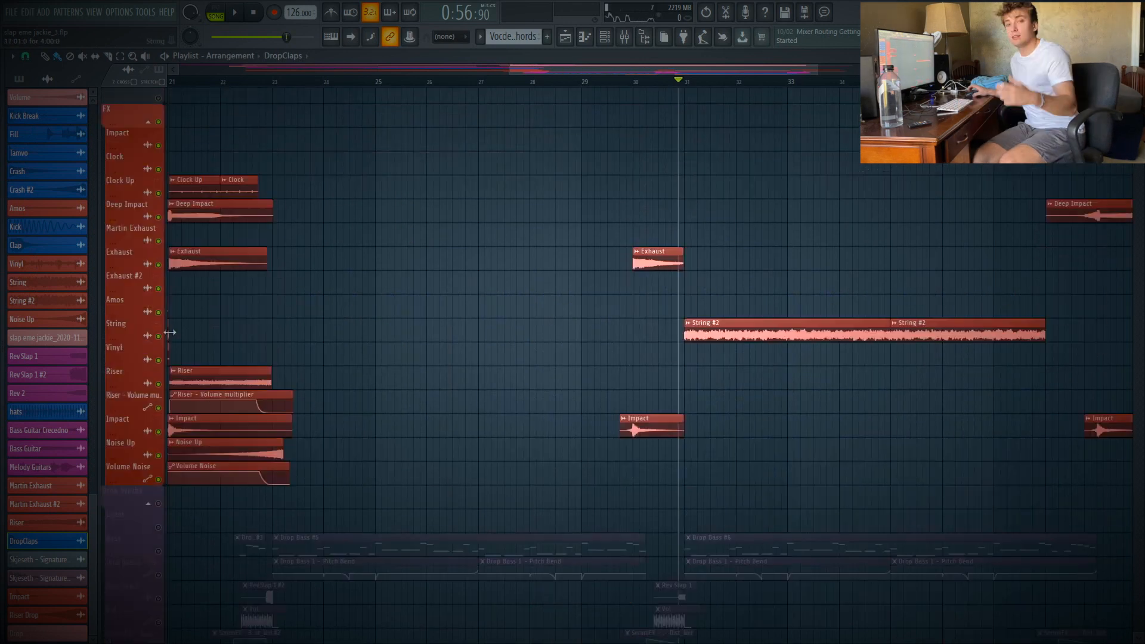